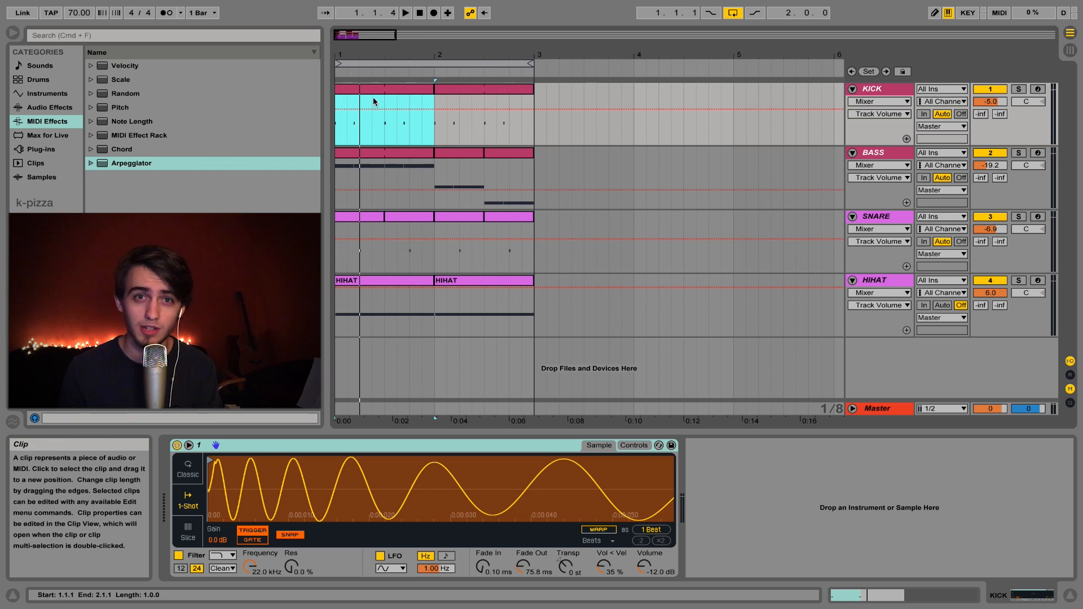
Step: Play back the finished trap beat loop and stop it
{"action": "key", "text": "space"}
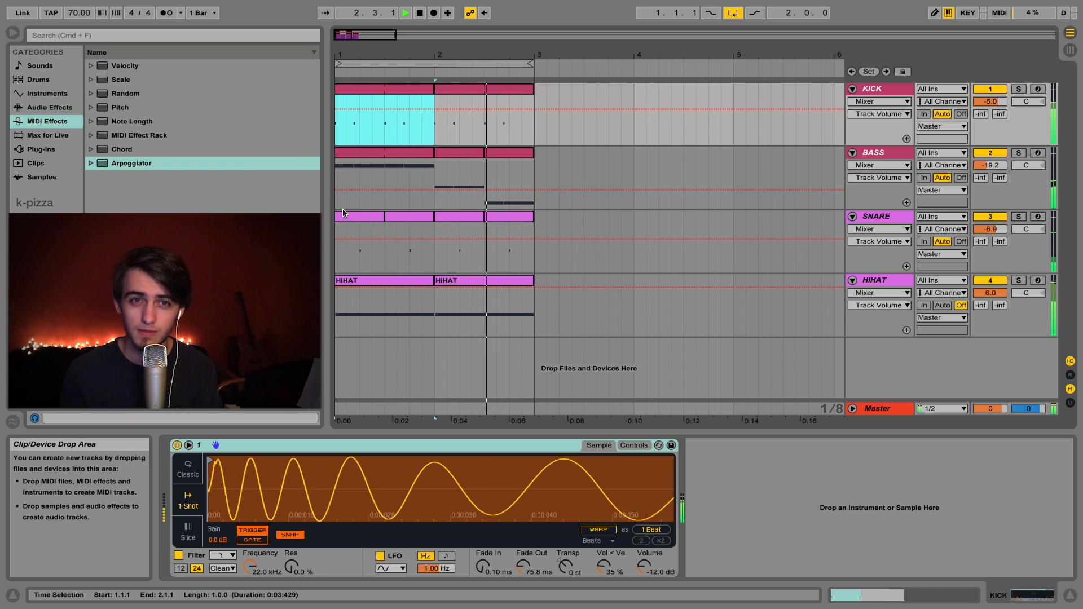
{"action": "key", "text": "space"}
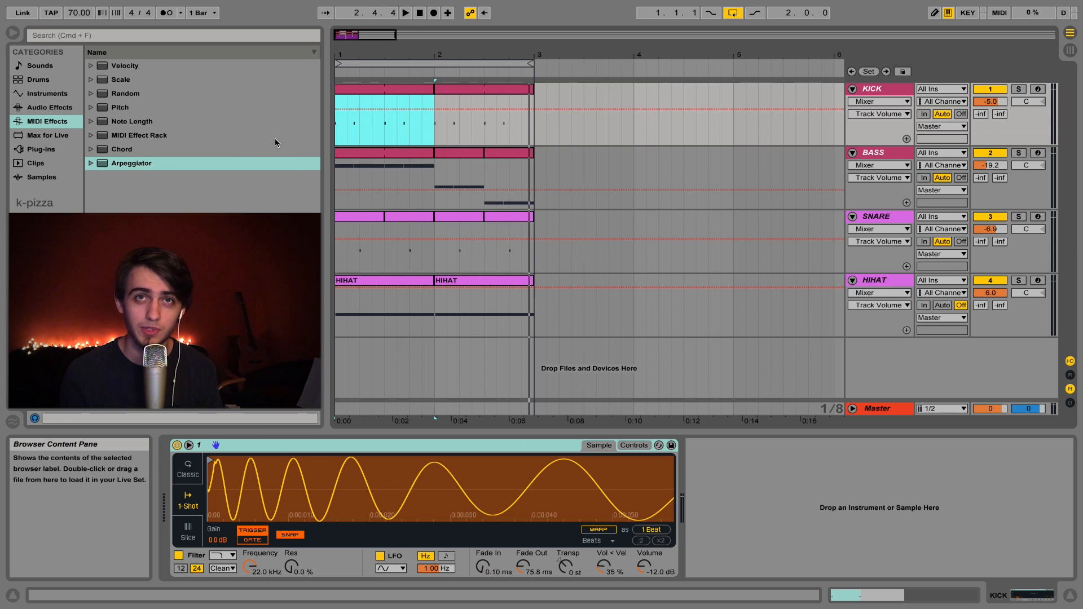
Step: Create a new Live Set, saving the changes to "generic trap beat", and show it in Arrangement View
{"action": "left_click", "coordinate": [61, 6]}
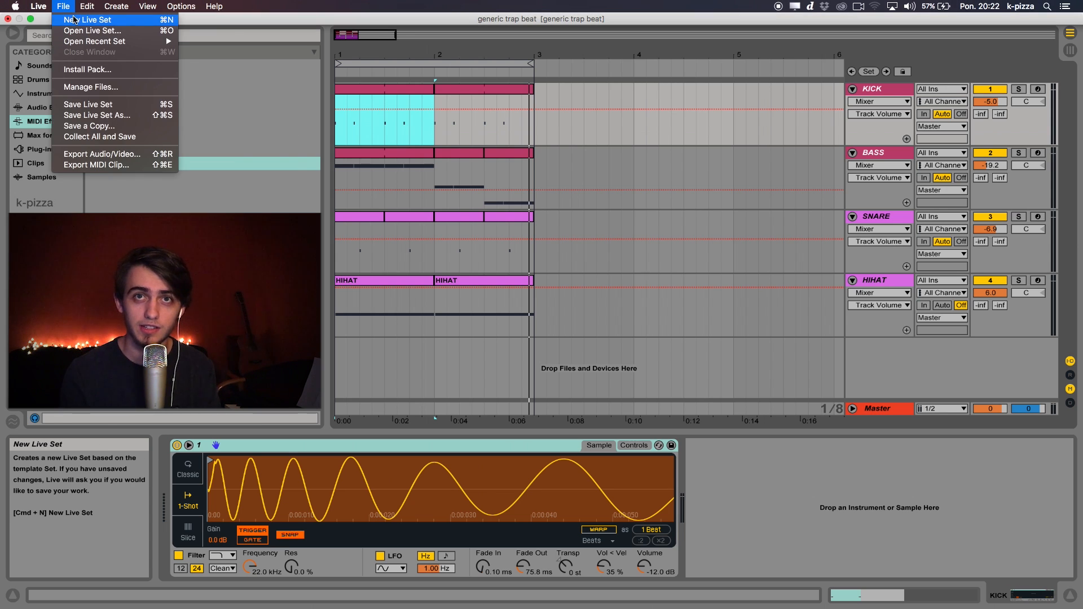
{"action": "left_click", "coordinate": [72, 19]}
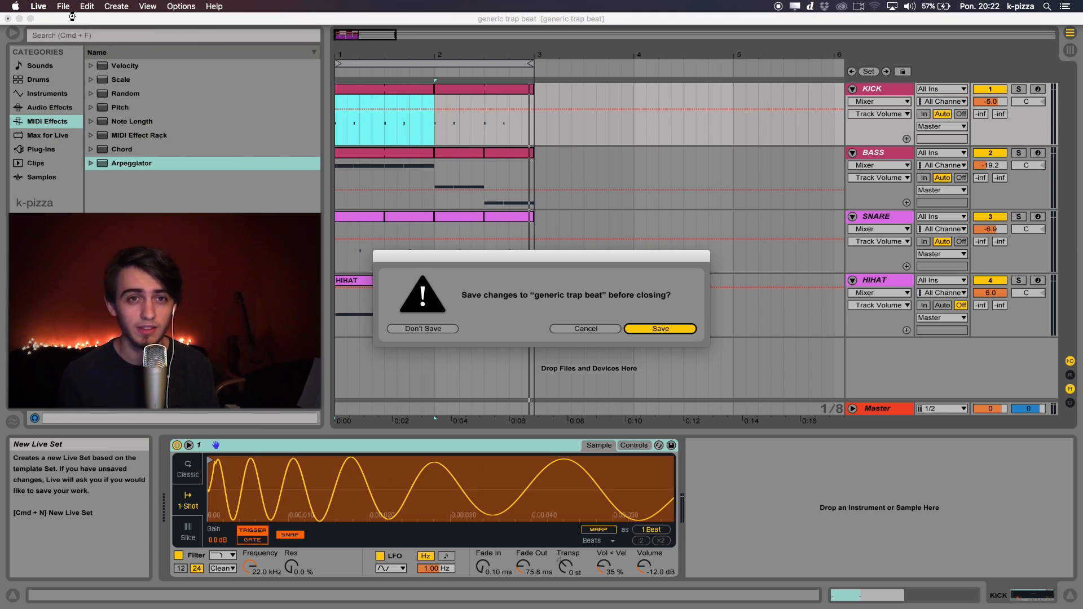
{"action": "key", "text": "Return"}
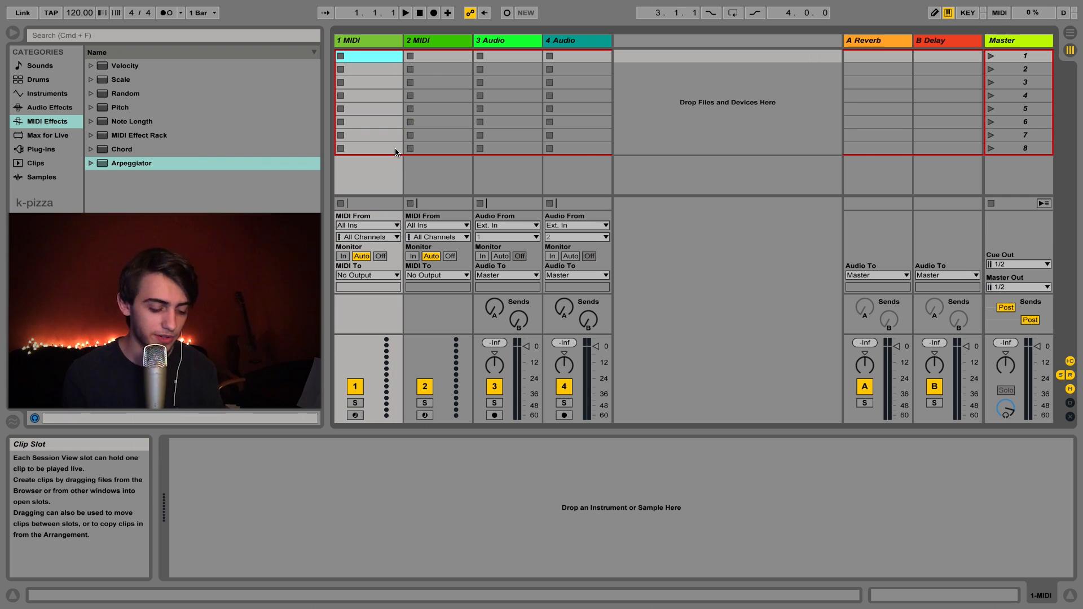
{"action": "key", "text": "Tab"}
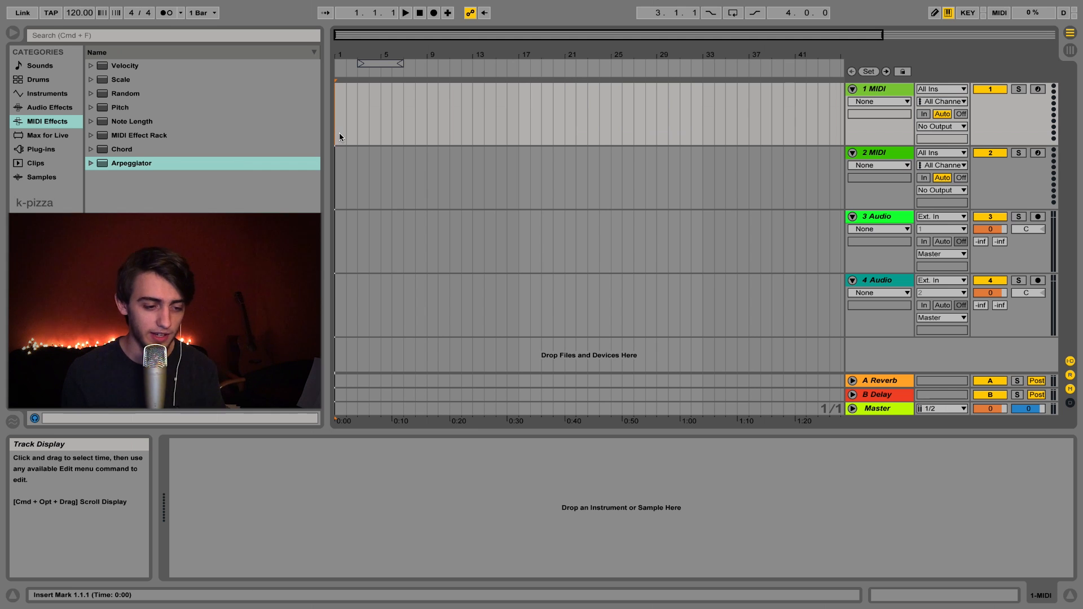
{"action": "key", "text": "Tab"}
{"action": "key", "text": "Tab"}
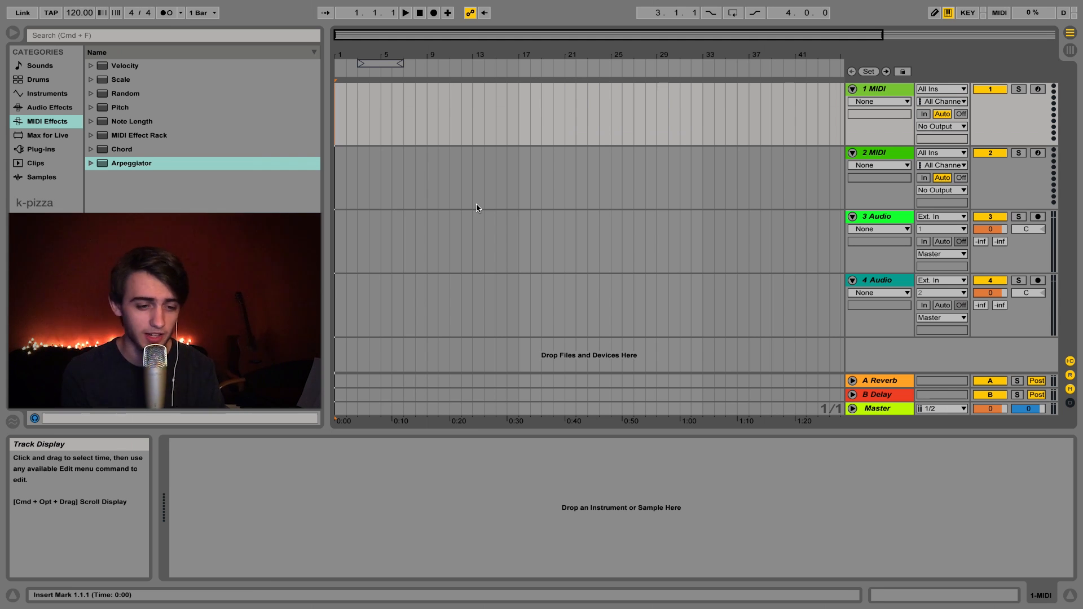
Step: Delete the two audio tracks and load the kick sample into a sampler on the first MIDI track
{"action": "left_click", "coordinate": [890, 281]}
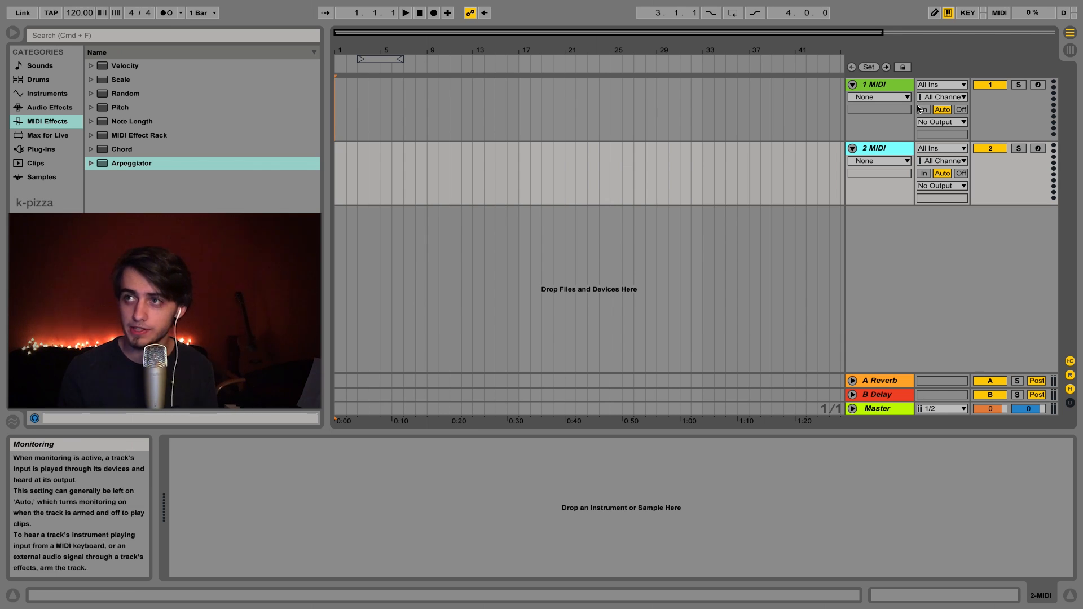
{"action": "left_click", "coordinate": [894, 93]}
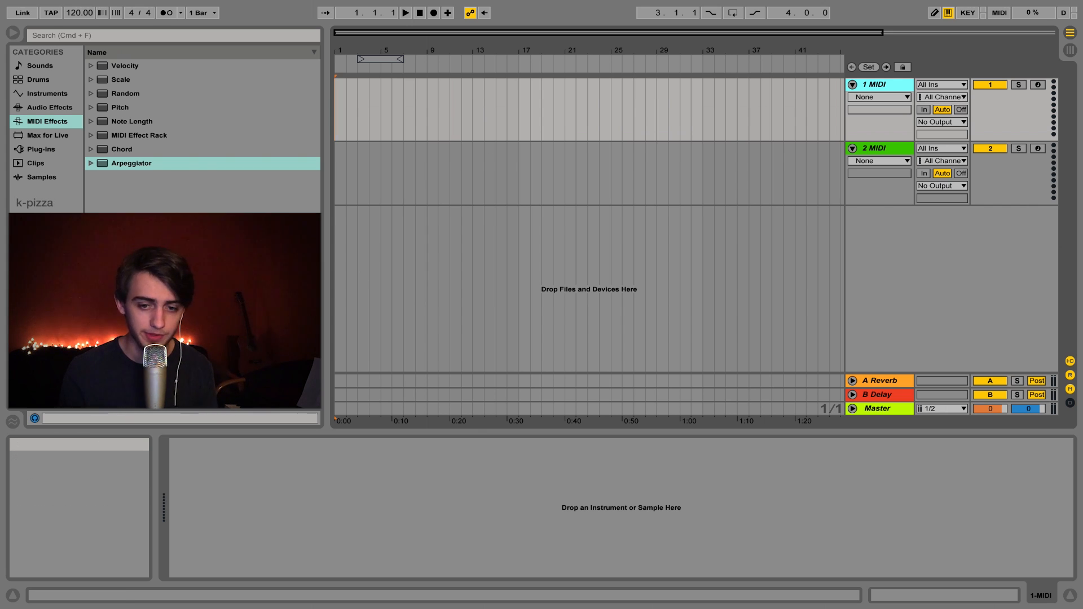
{"action": "left_click_drag", "start_coordinate": [7, 105], "coordinate": [293, 515]}
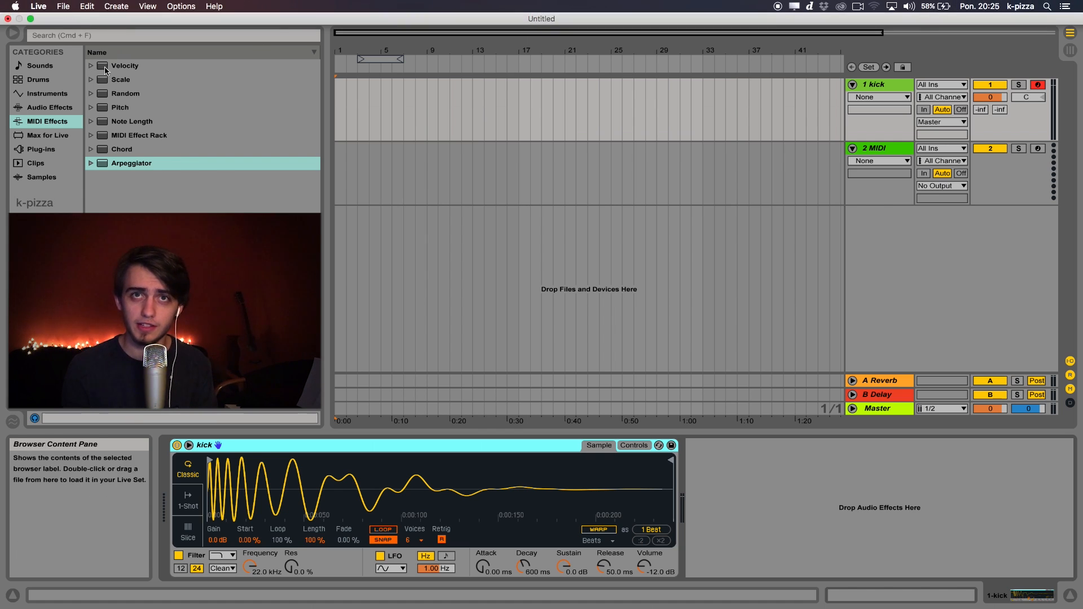
Step: Set the project tempo to 70 BPM
{"action": "left_click", "coordinate": [82, 15]}
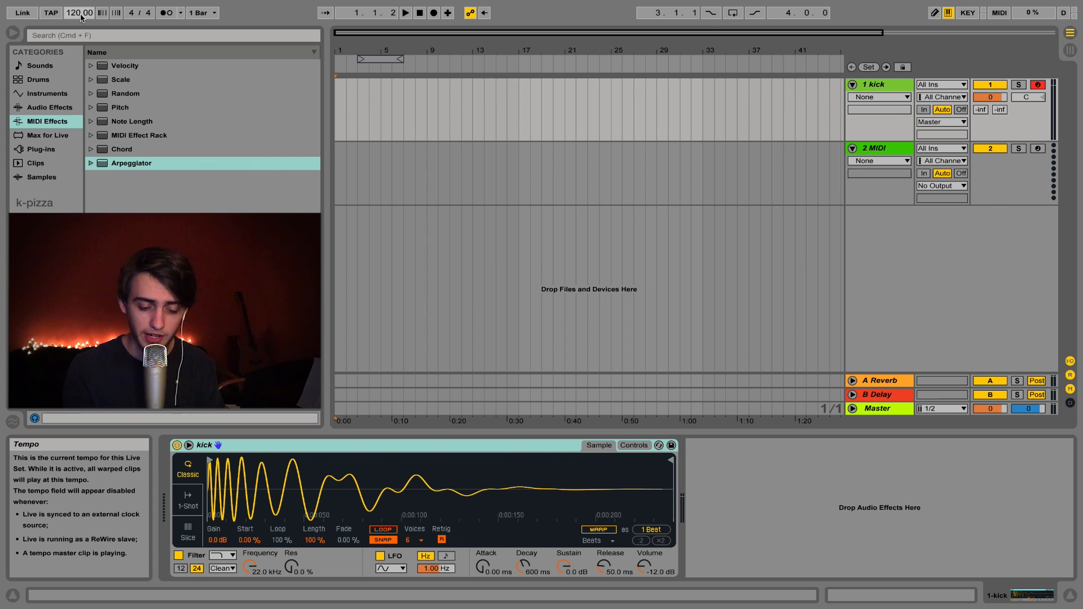
{"action": "type", "text": "70"}
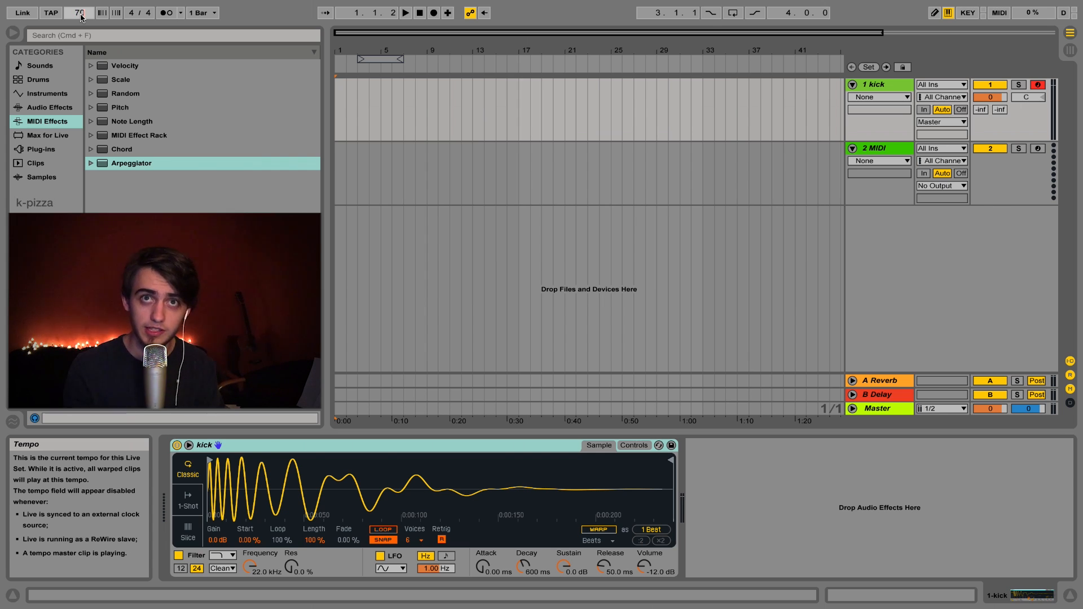
{"action": "key", "text": "Return"}
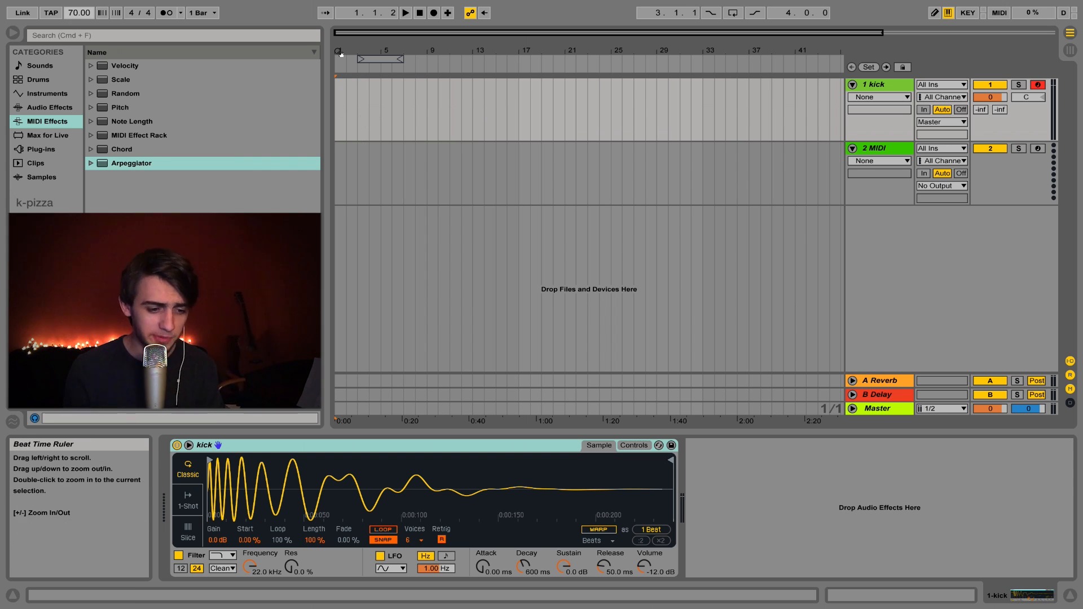
Step: Insert an empty MIDI clip on the kick track from 1.1.1 to 1.3.1
{"action": "left_click_drag", "start_coordinate": [341, 54], "coordinate": [341, 96]}
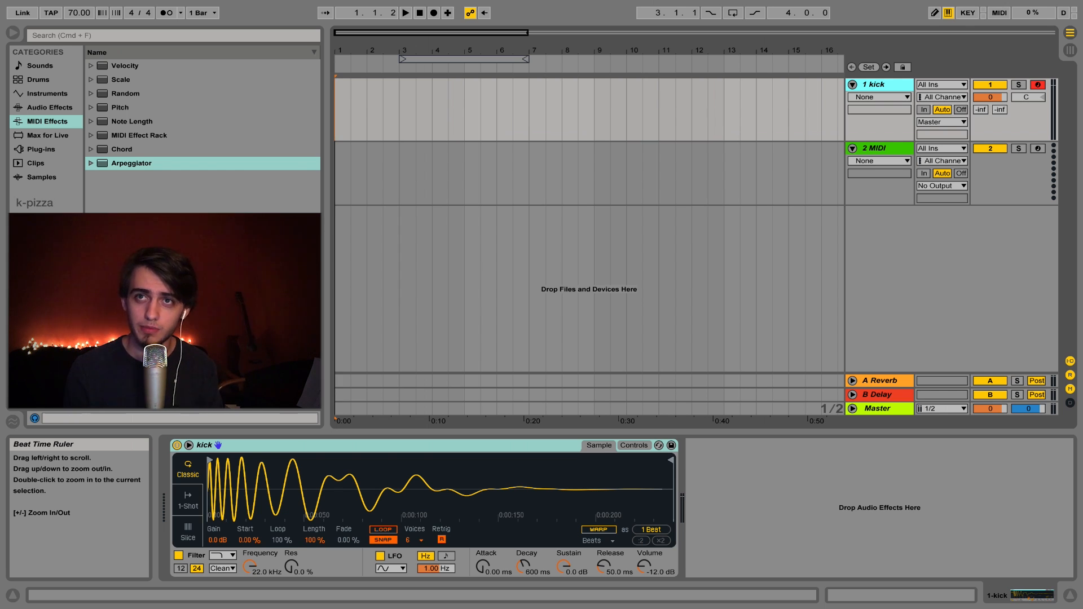
{"action": "left_click_drag", "start_coordinate": [349, 50], "coordinate": [349, 169]}
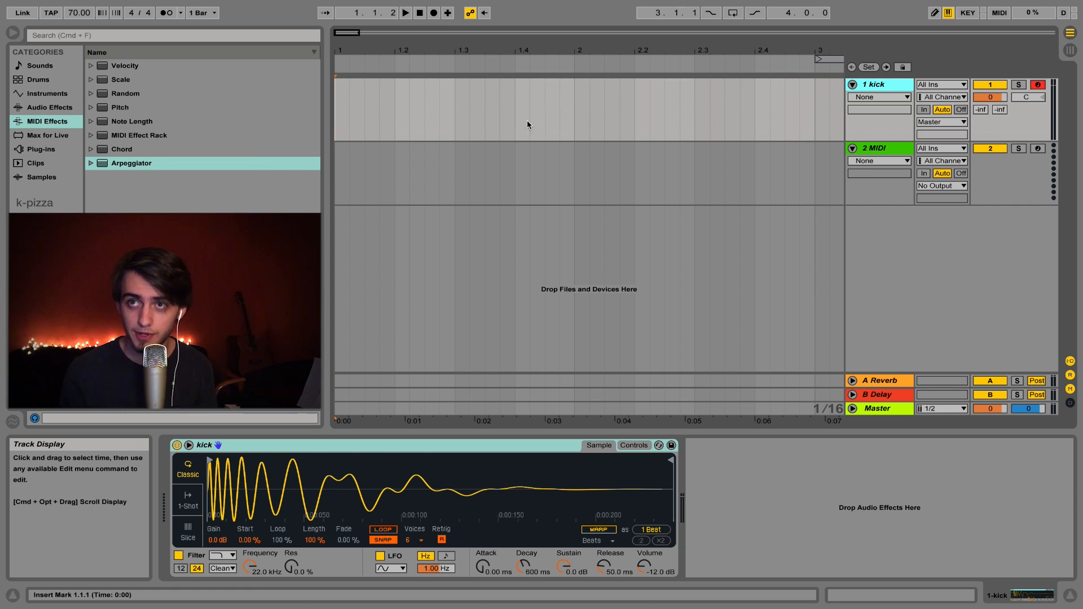
{"action": "left_click", "coordinate": [455, 123]}
{"action": "left_click_drag", "start_coordinate": [457, 120], "coordinate": [336, 114]}
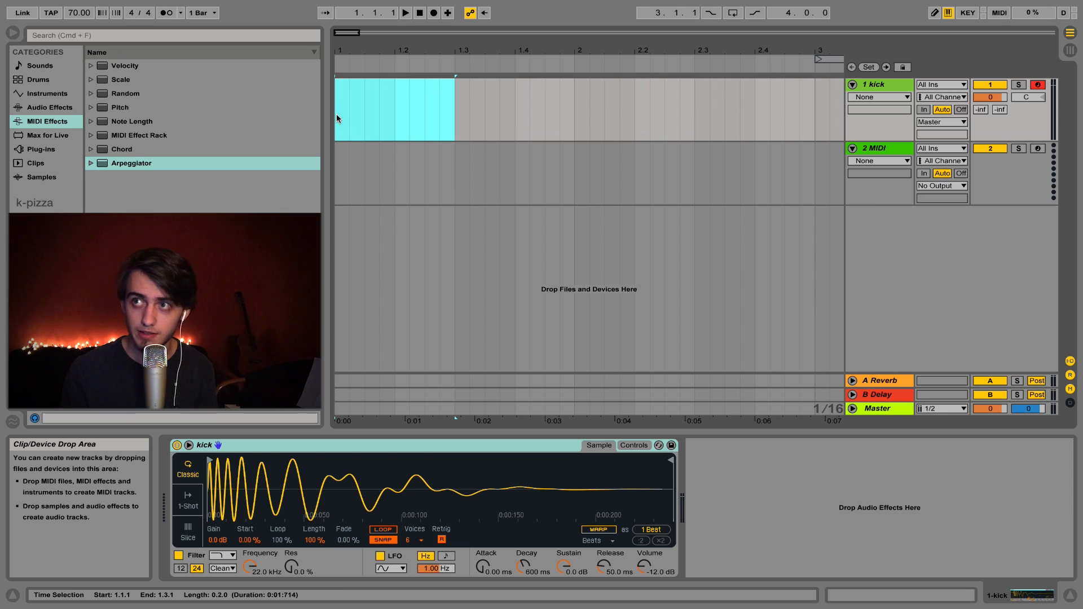
{"action": "right_click", "coordinate": [363, 116]}
{"action": "right_click", "coordinate": [386, 83]}
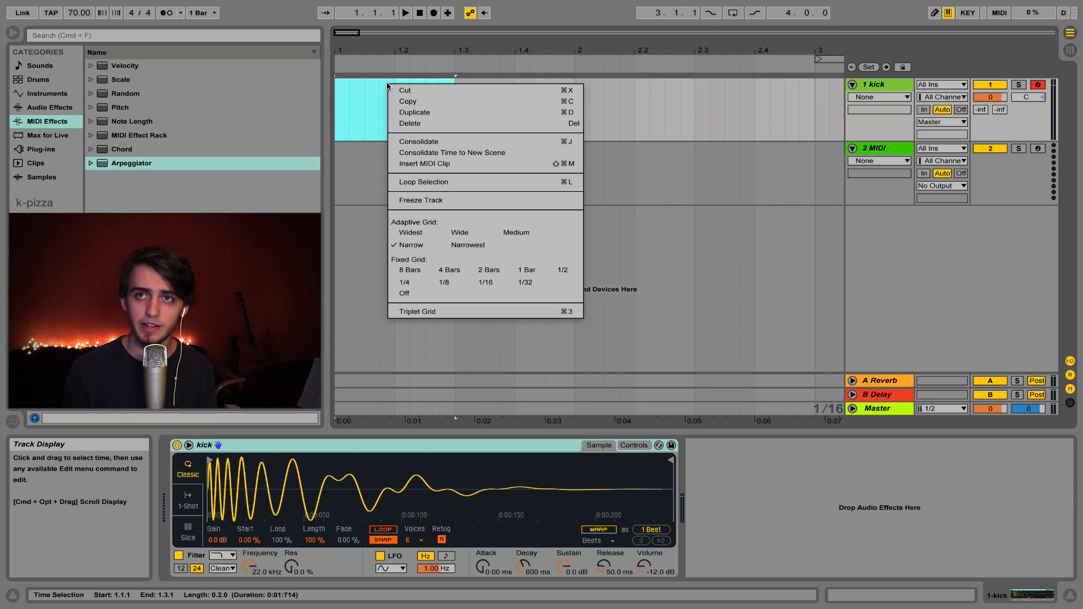
{"action": "left_click", "coordinate": [420, 164]}
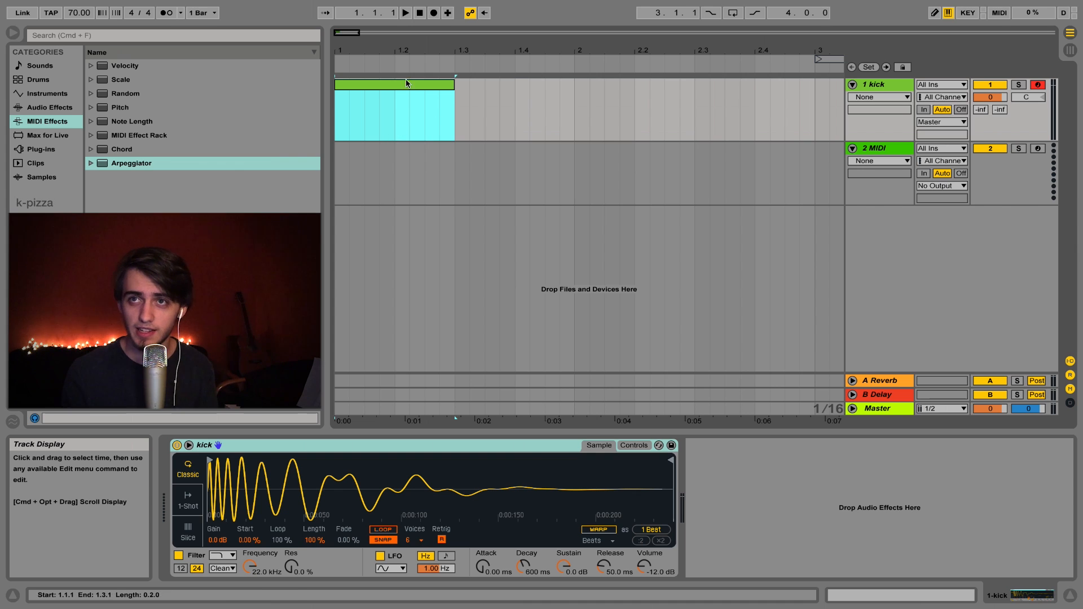
{"action": "left_click", "coordinate": [481, 123]}
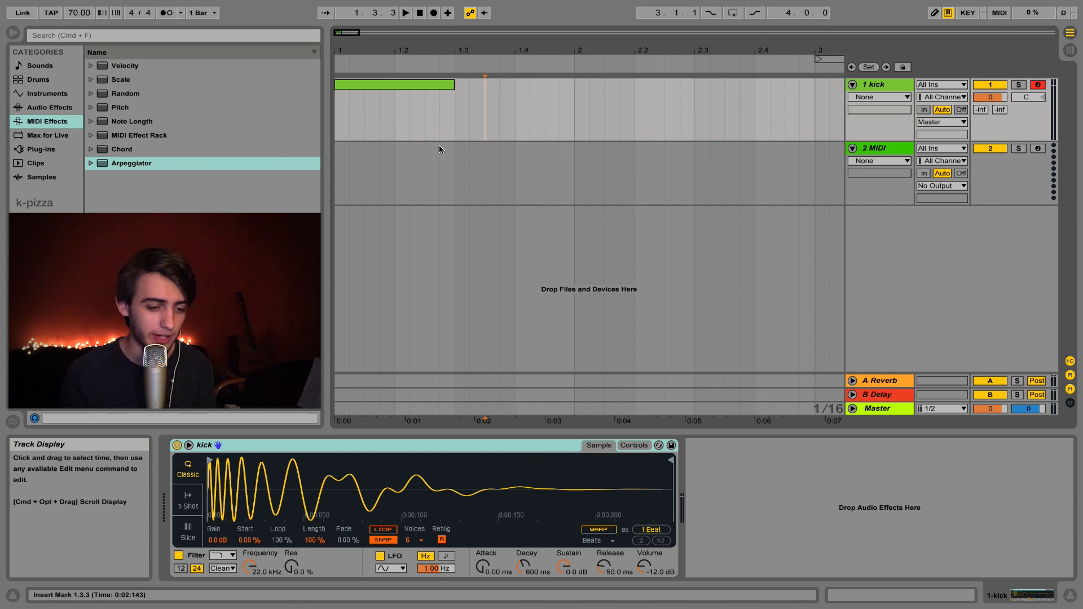
{"action": "left_click", "coordinate": [430, 84]}
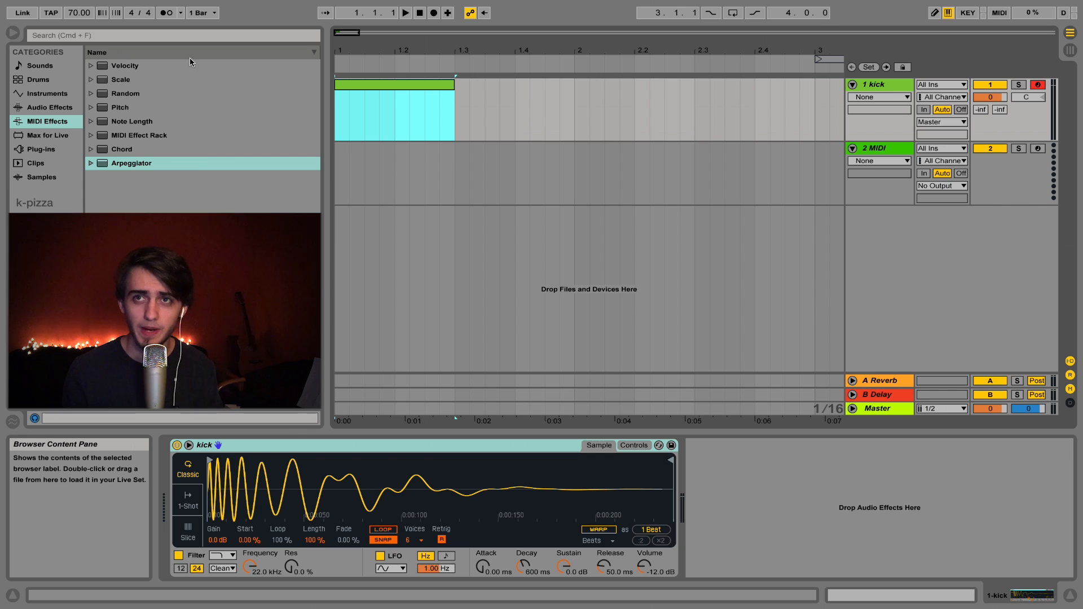
{"action": "double_click", "coordinate": [381, 85]}
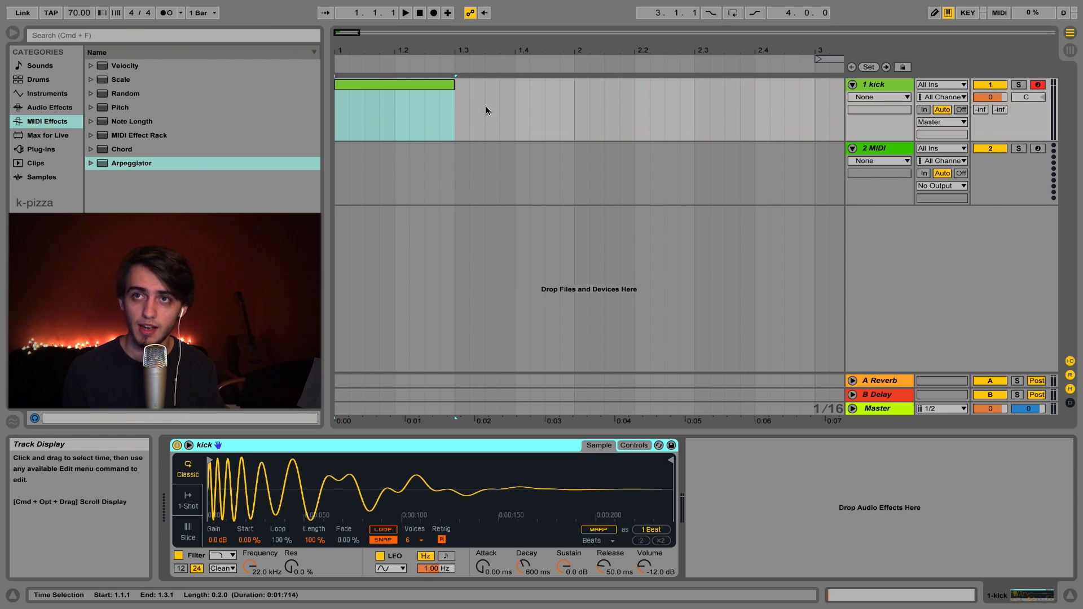
{"action": "left_click", "coordinate": [485, 106]}
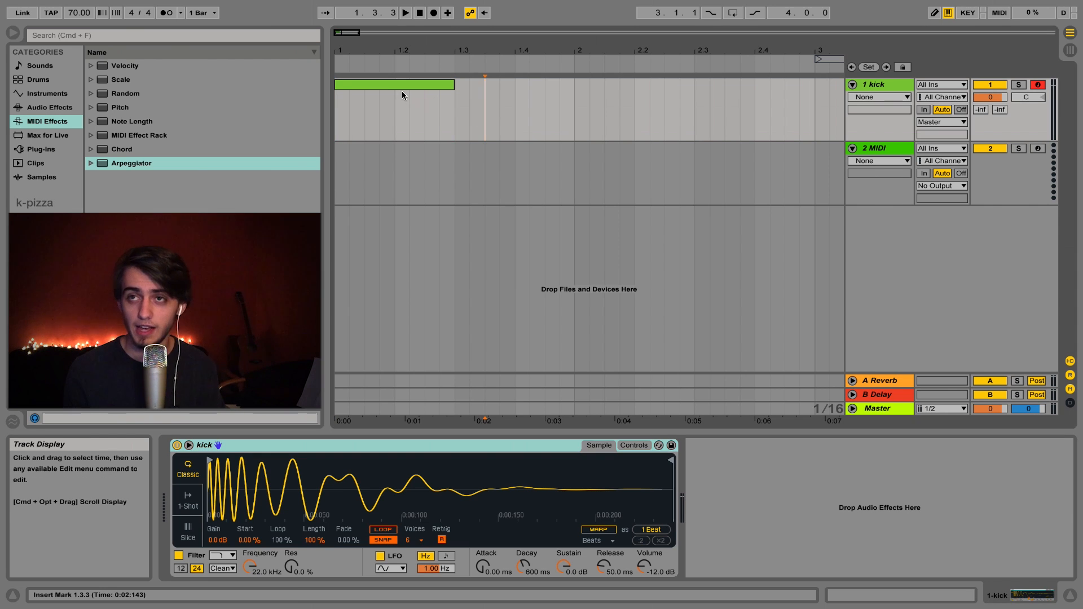
{"action": "key", "text": "shift+Tab"}
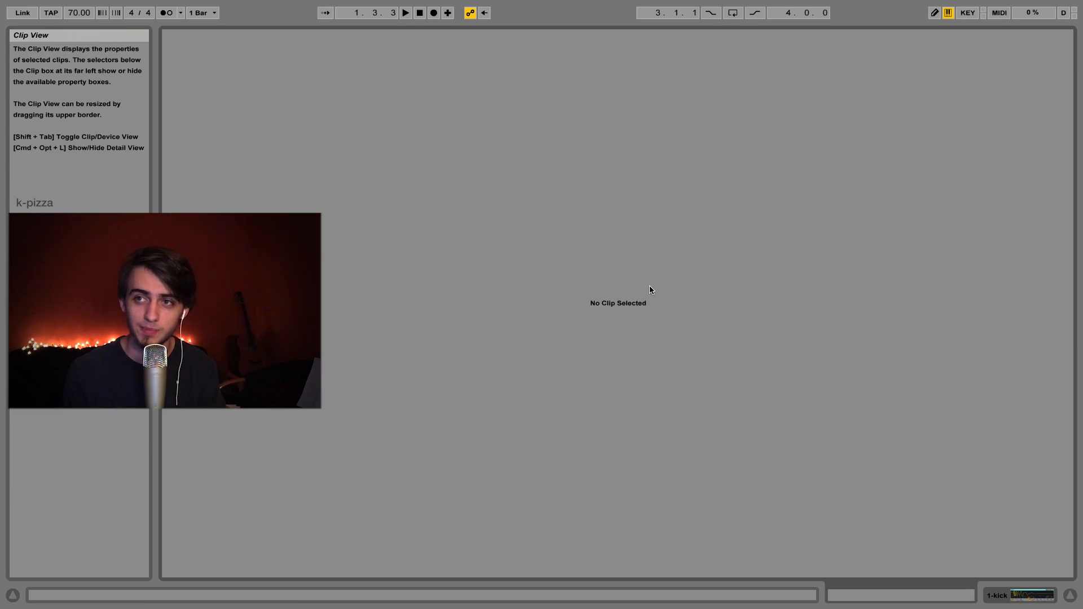
{"action": "key", "text": "shift+Tab"}
Step: Open the kick clip for note editing and add C3 notes at 1.1.1 and 1.1.4
{"action": "left_click", "coordinate": [362, 85]}
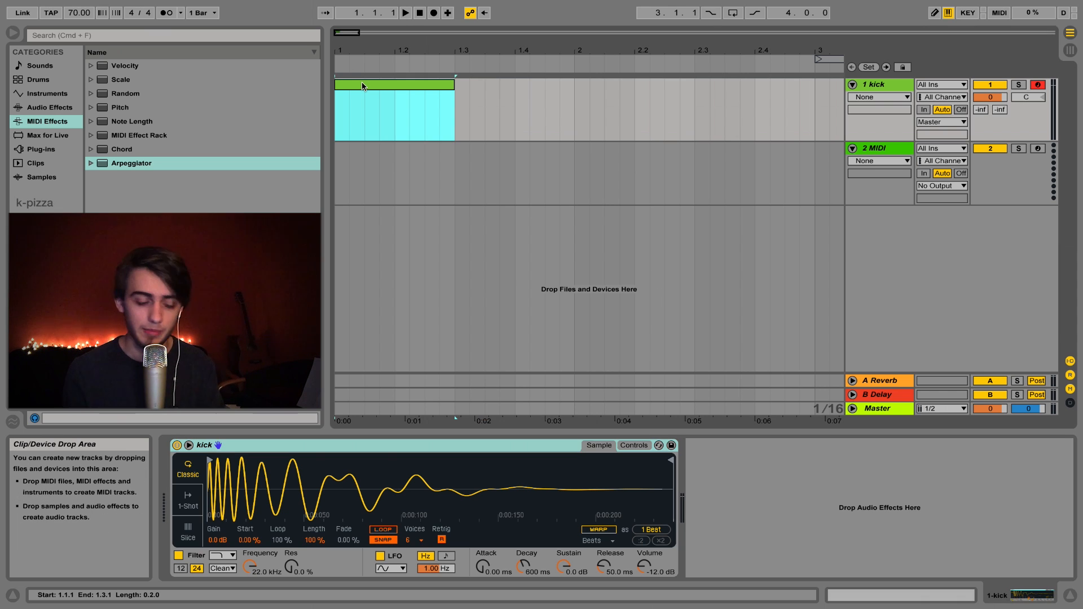
{"action": "key", "text": "shift+Tab"}
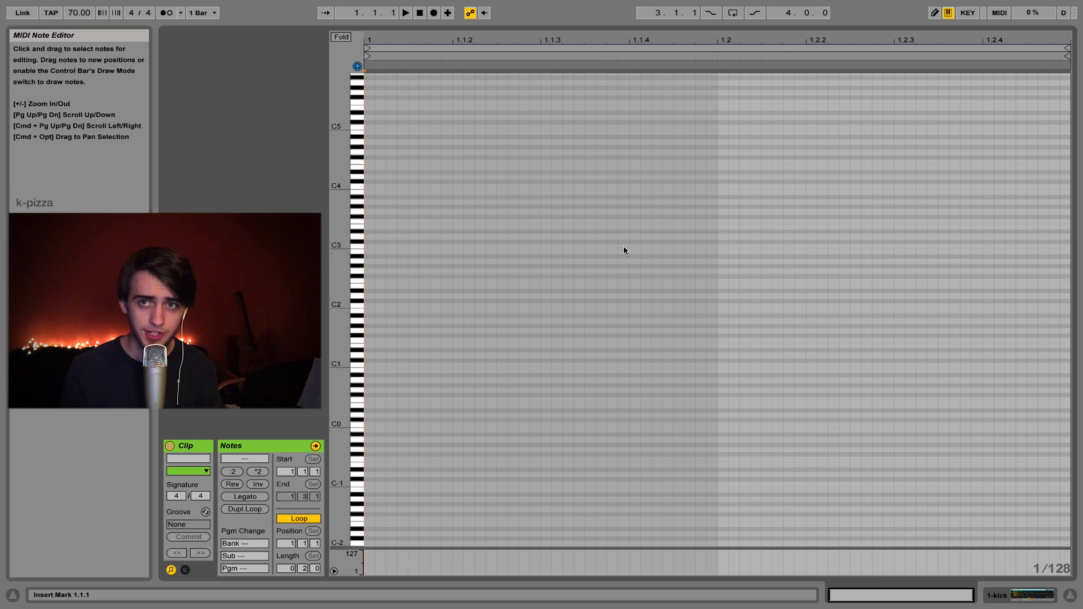
{"action": "left_click", "coordinate": [370, 247]}
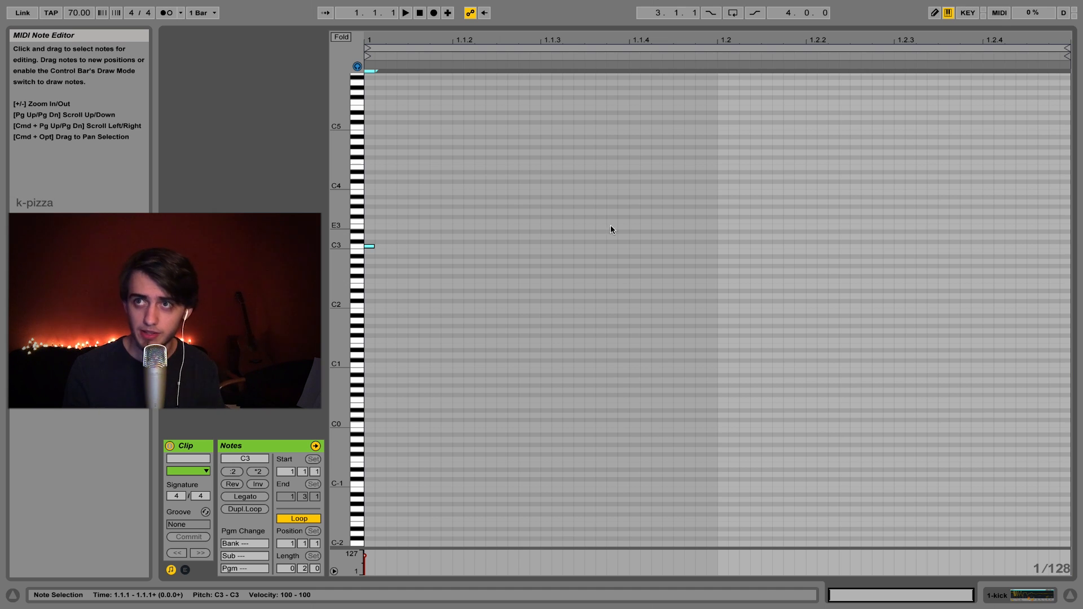
{"action": "left_click", "coordinate": [634, 247]}
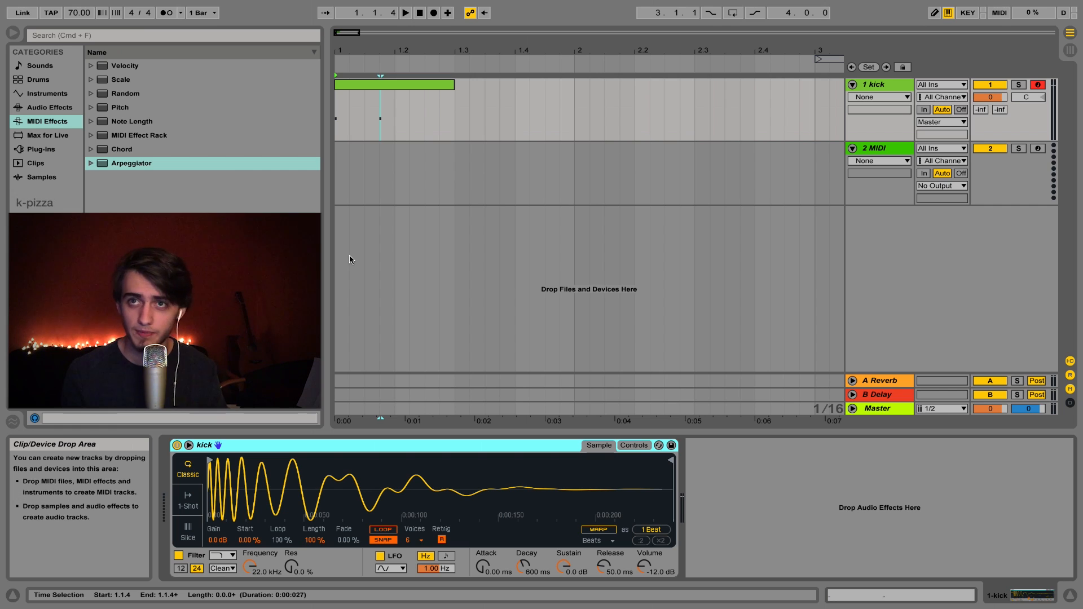
Step: Extend the looped kick clip to one full bar, ending at 2.1.1, and play it from 1.1.1
{"action": "left_click", "coordinate": [363, 88]}
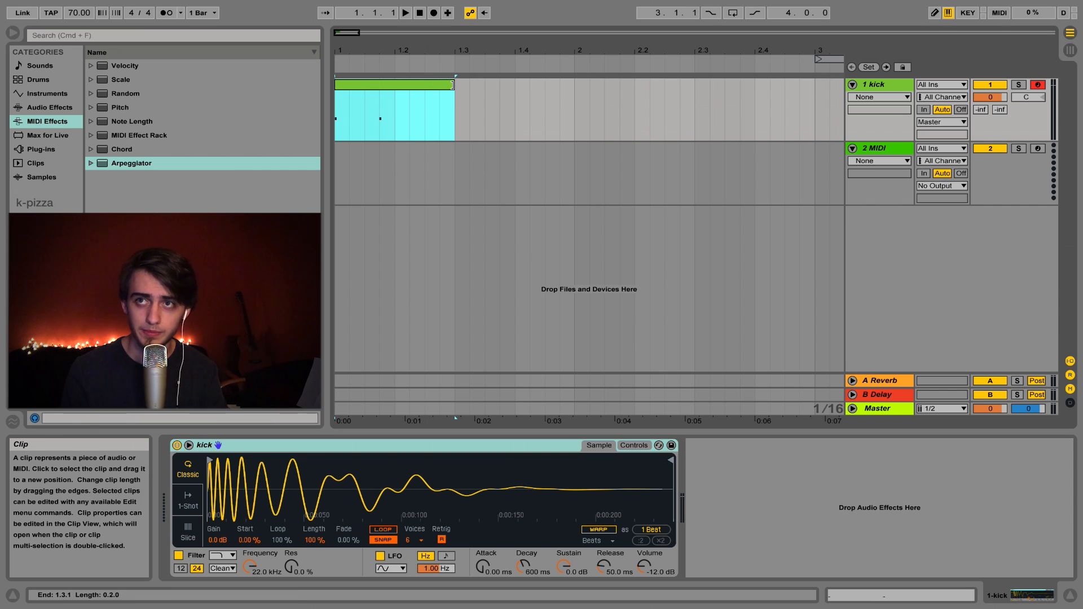
{"action": "left_click_drag", "start_coordinate": [453, 84], "coordinate": [574, 84]}
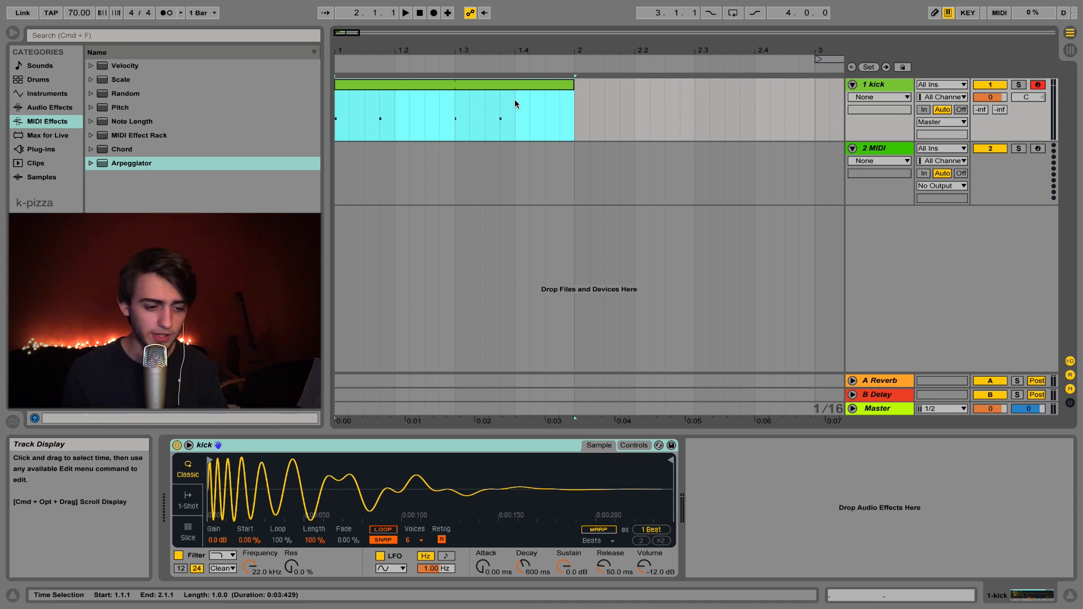
{"action": "left_click", "coordinate": [335, 117]}
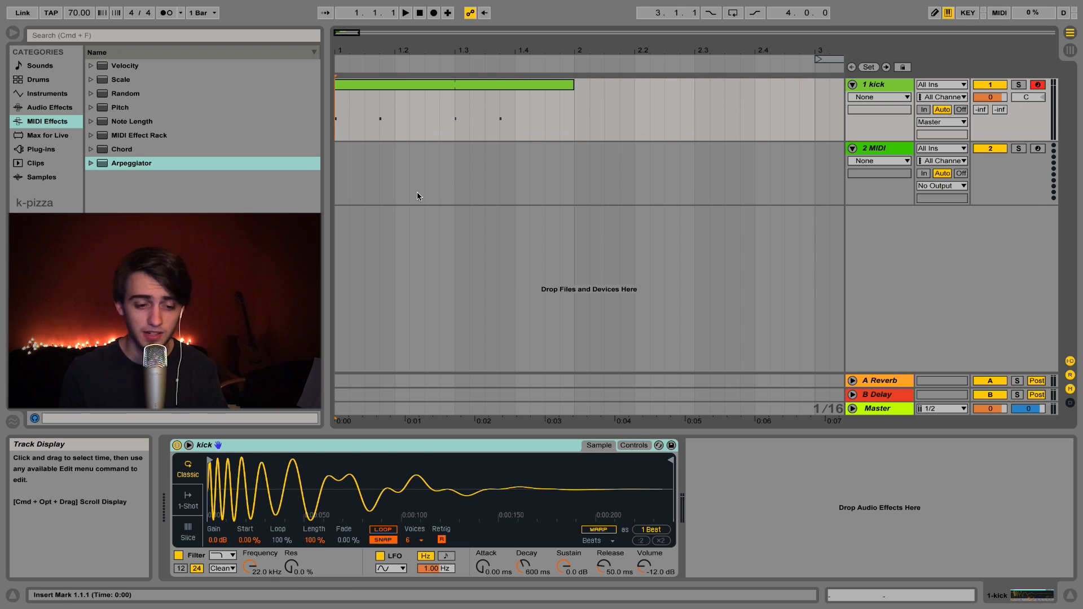
{"action": "key", "text": "space"}
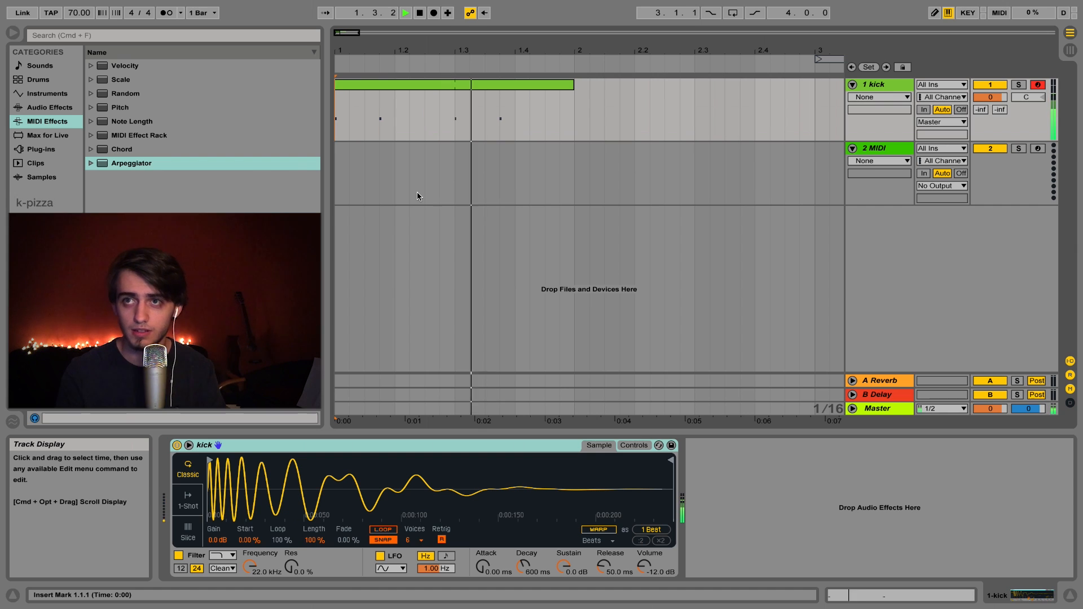
{"action": "key", "text": "space"}
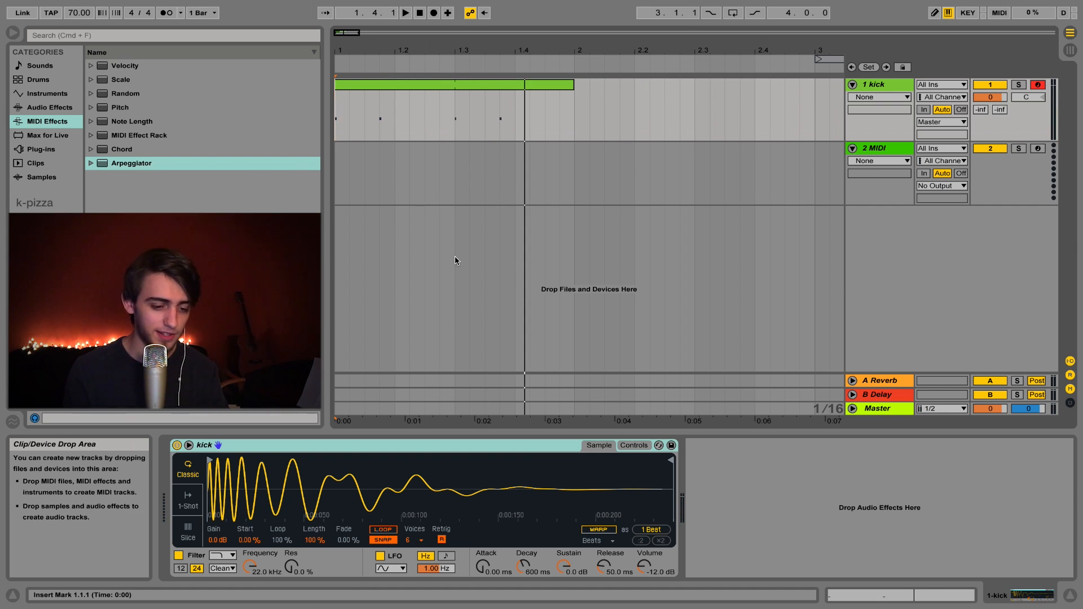
Step: Load the snare-1 sample onto the second MIDI track and place the insert marker at 1.3.1 on that track
{"action": "left_click", "coordinate": [867, 150]}
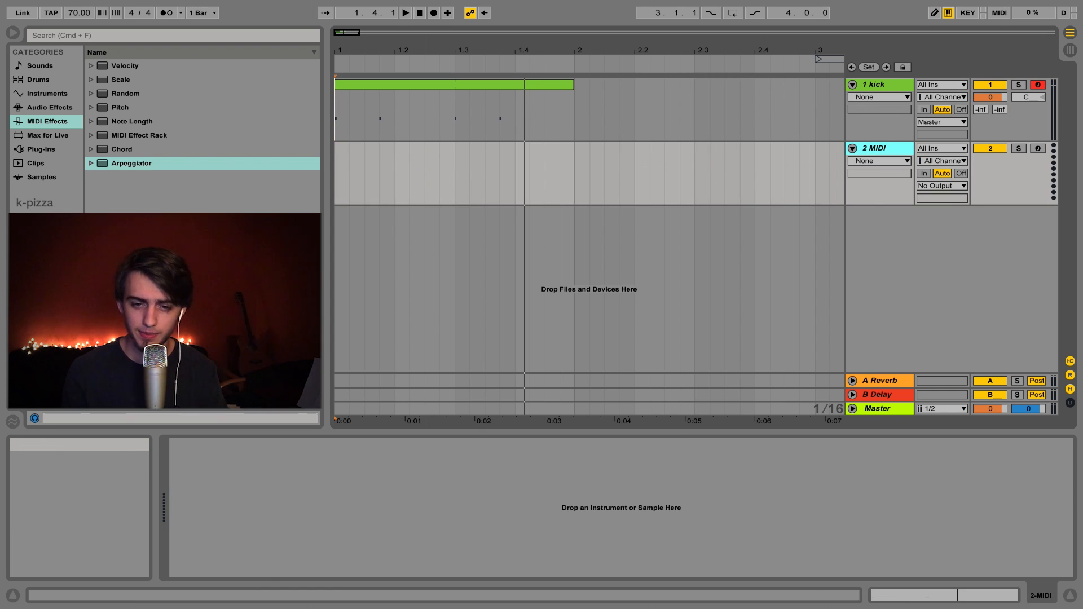
{"action": "left_click_drag", "start_coordinate": [1, 71], "coordinate": [367, 471]}
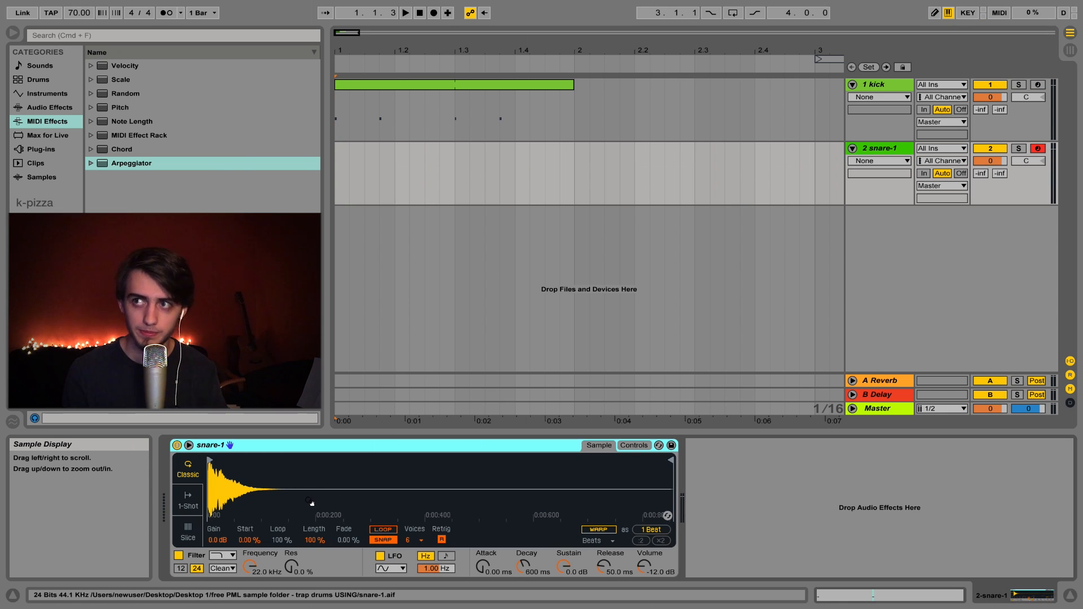
{"action": "left_click", "coordinate": [470, 197]}
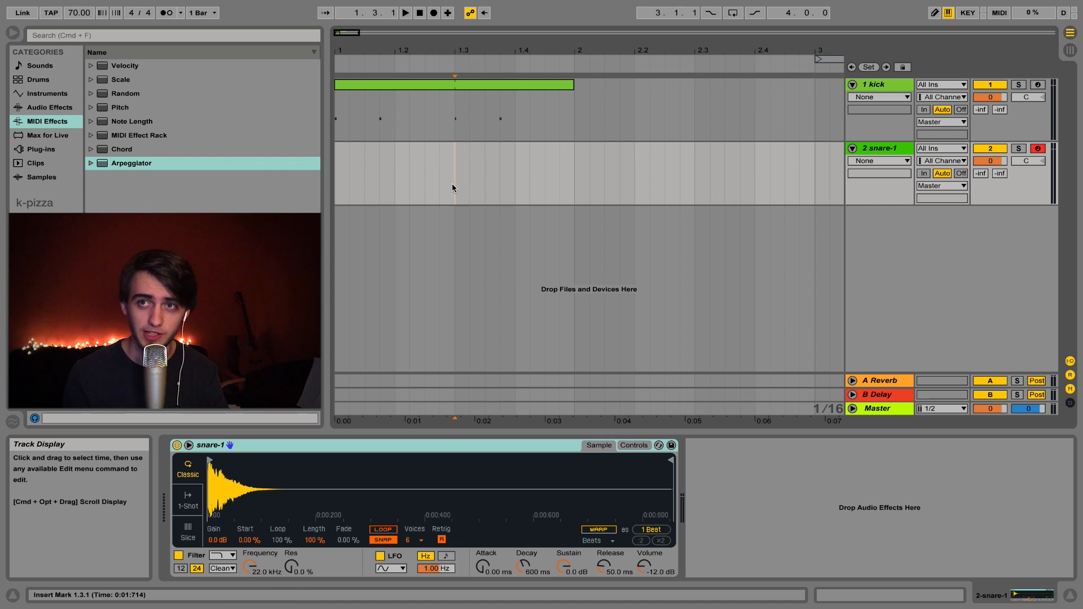
Step: Insert a MIDI clip on the snare track from 1.1.1 to 1.3.1 and add a C3 note at 1.2.1, stretched to just past 1.2.3
{"action": "left_click_drag", "start_coordinate": [452, 183], "coordinate": [340, 164]}
{"action": "right_click", "coordinate": [350, 153]}
{"action": "left_click", "coordinate": [374, 231]}
{"action": "key", "text": "shift+Tab"}
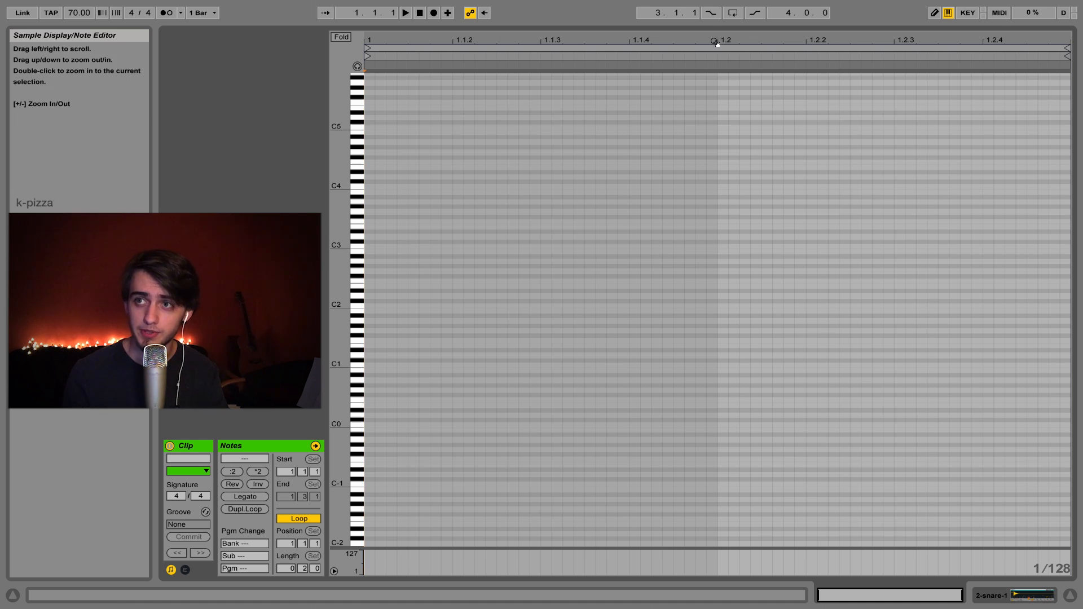
{"action": "double_click", "coordinate": [722, 247]}
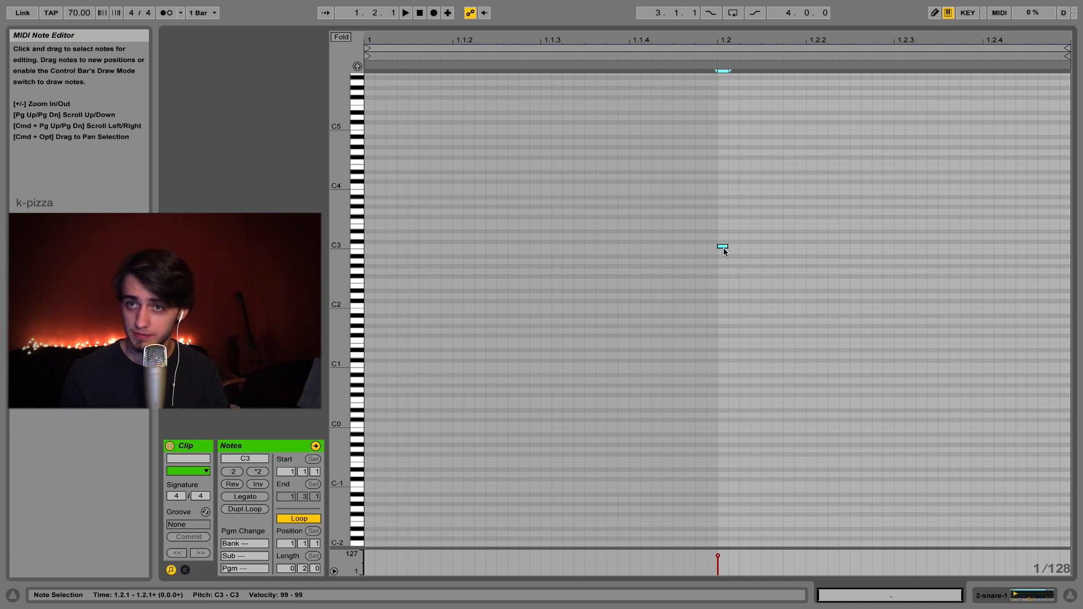
{"action": "left_click_drag", "start_coordinate": [726, 246], "coordinate": [926, 246]}
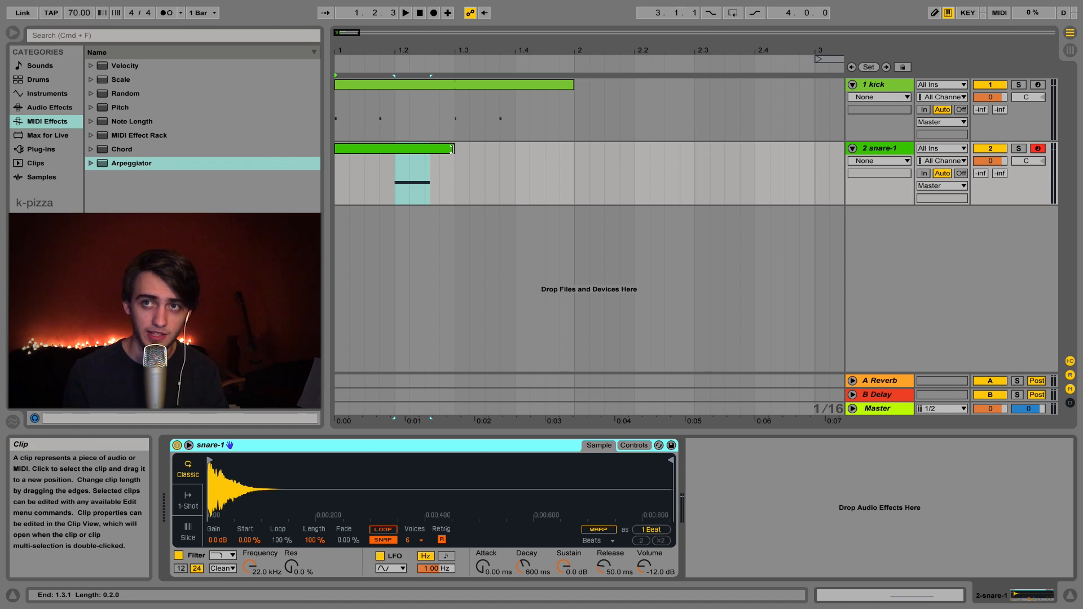
Step: Extend the looped snare clip to one full bar, ending at 2.1.1, and play the kick and snare from 1.1.1
{"action": "left_click_drag", "start_coordinate": [452, 149], "coordinate": [574, 149]}
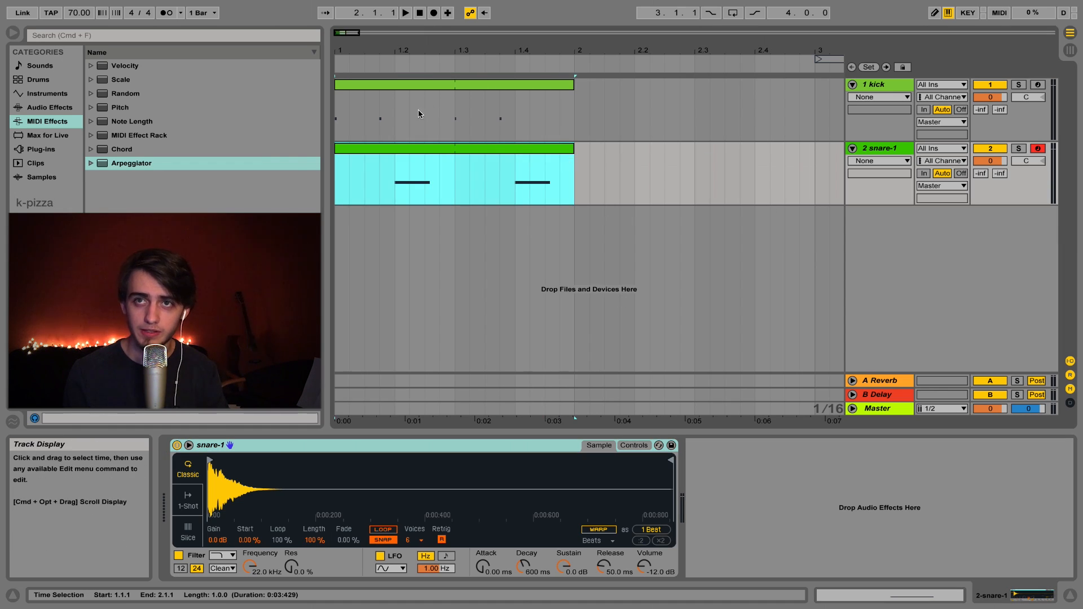
{"action": "left_click", "coordinate": [335, 175]}
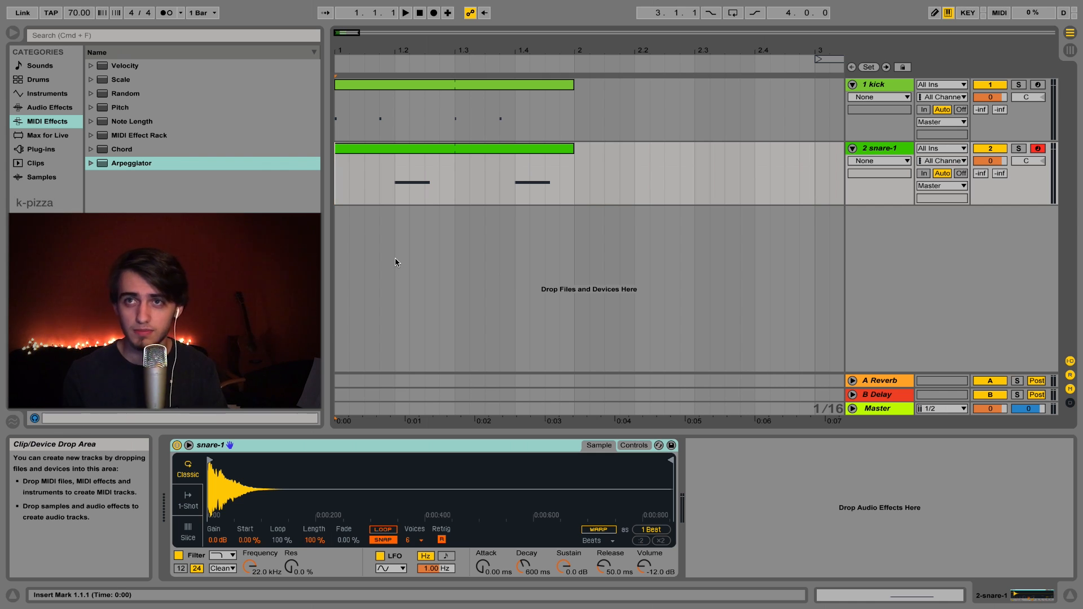
{"action": "key", "text": "space"}
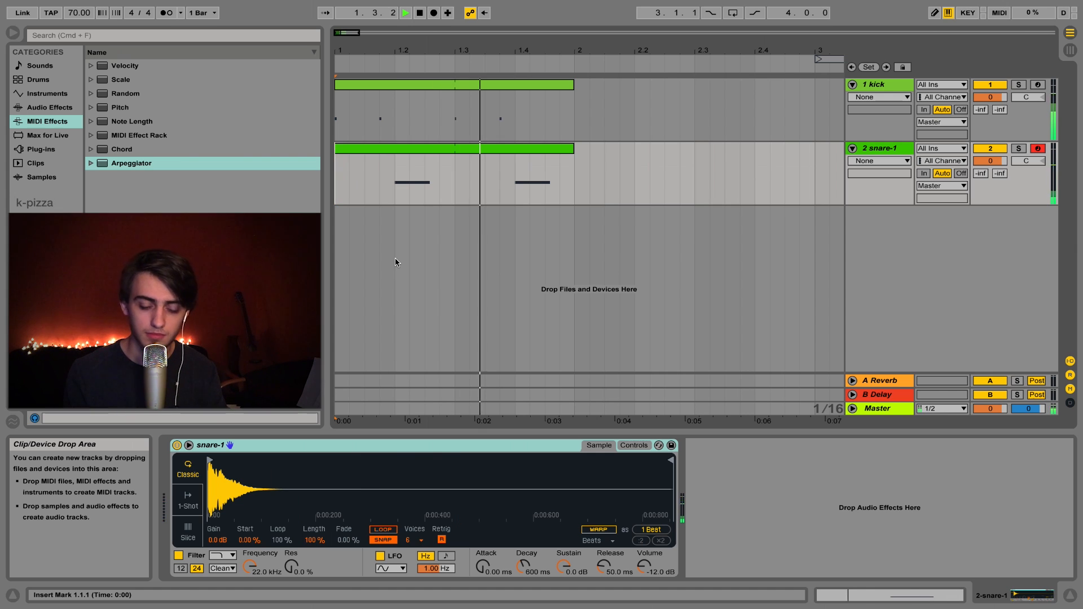
{"action": "key", "text": "space"}
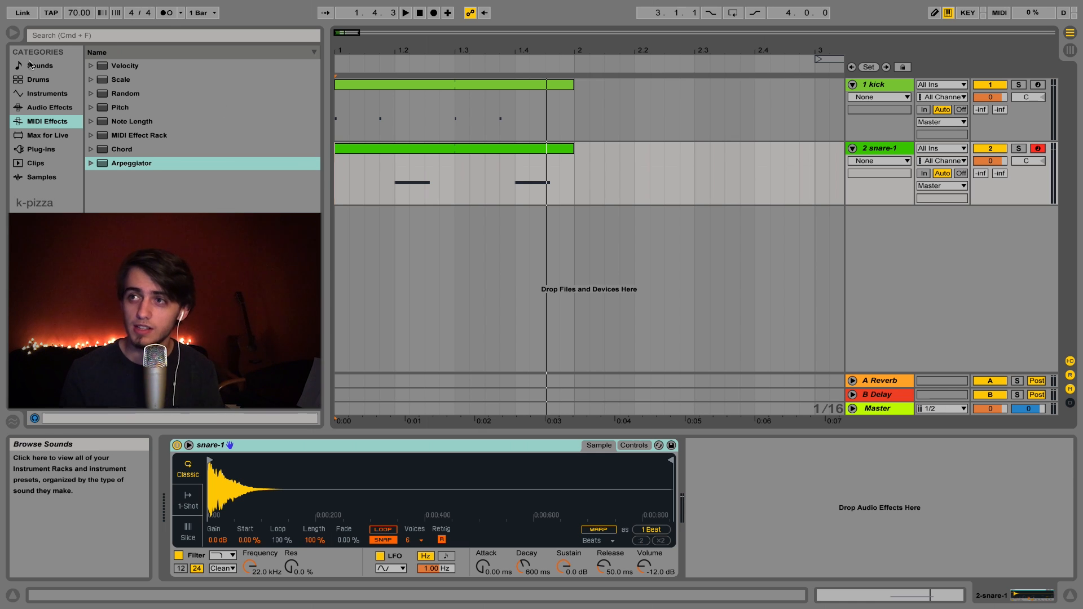
Step: Insert a third MIDI track and load the hihat sample onto it
{"action": "right_click", "coordinate": [871, 244]}
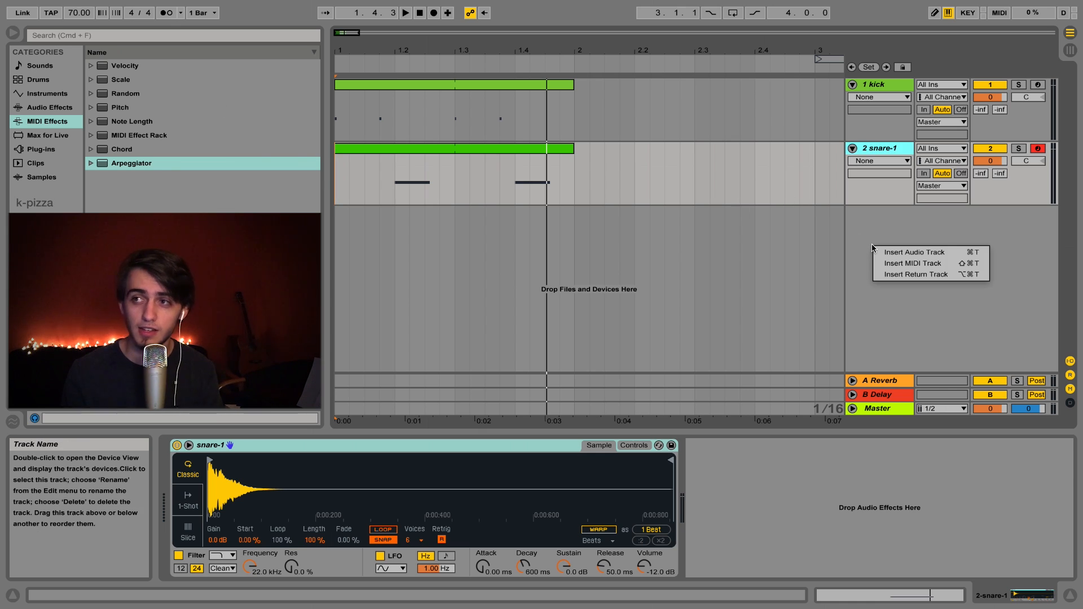
{"action": "left_click", "coordinate": [883, 266]}
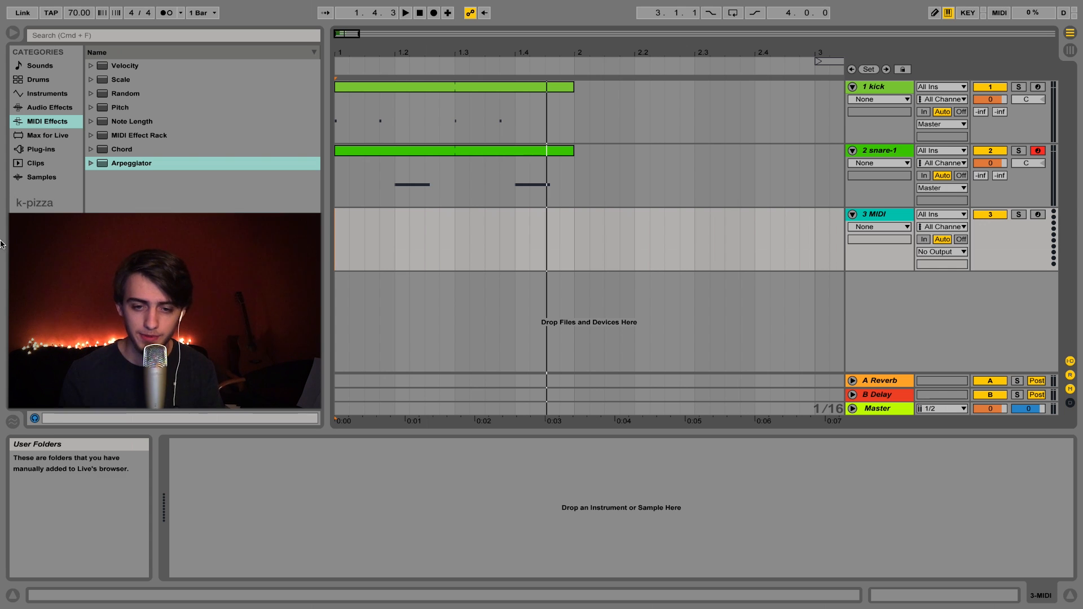
{"action": "left_click_drag", "start_coordinate": [370, 486], "coordinate": [386, 505]}
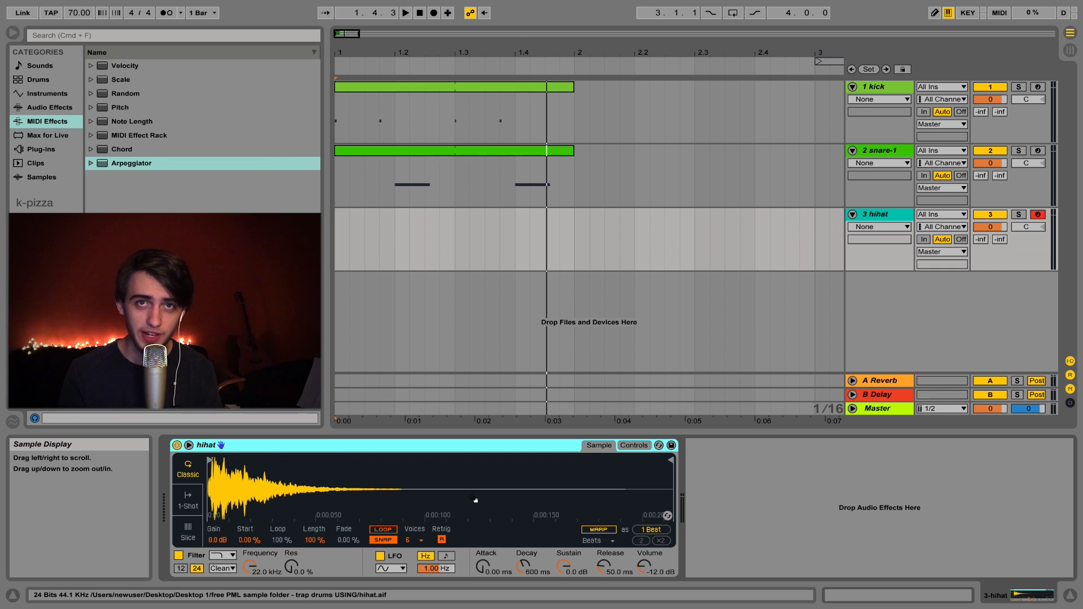
Step: Add the Arpeggiator MIDI effect to the hihat track, ahead of the sample instrument
{"action": "left_click", "coordinate": [66, 124]}
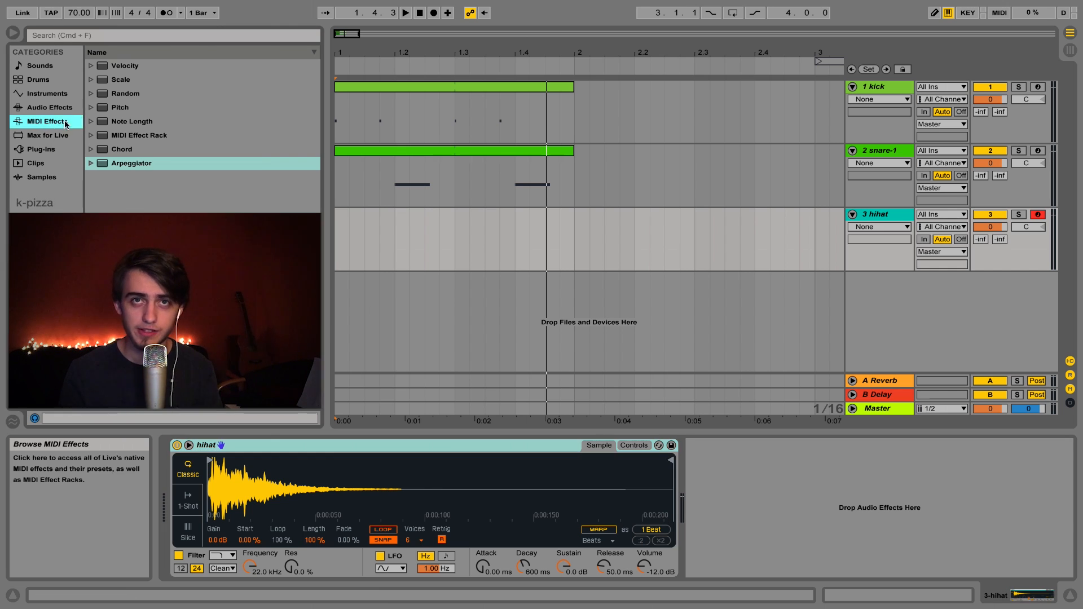
{"action": "left_click", "coordinate": [35, 66]}
{"action": "left_click", "coordinate": [37, 122]}
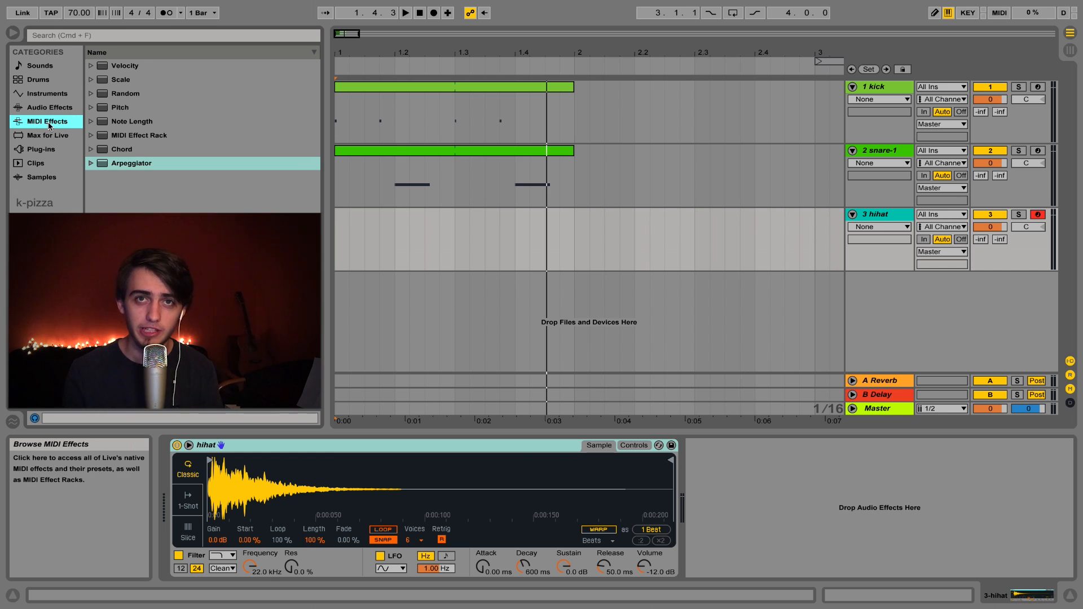
{"action": "left_click", "coordinate": [119, 165]}
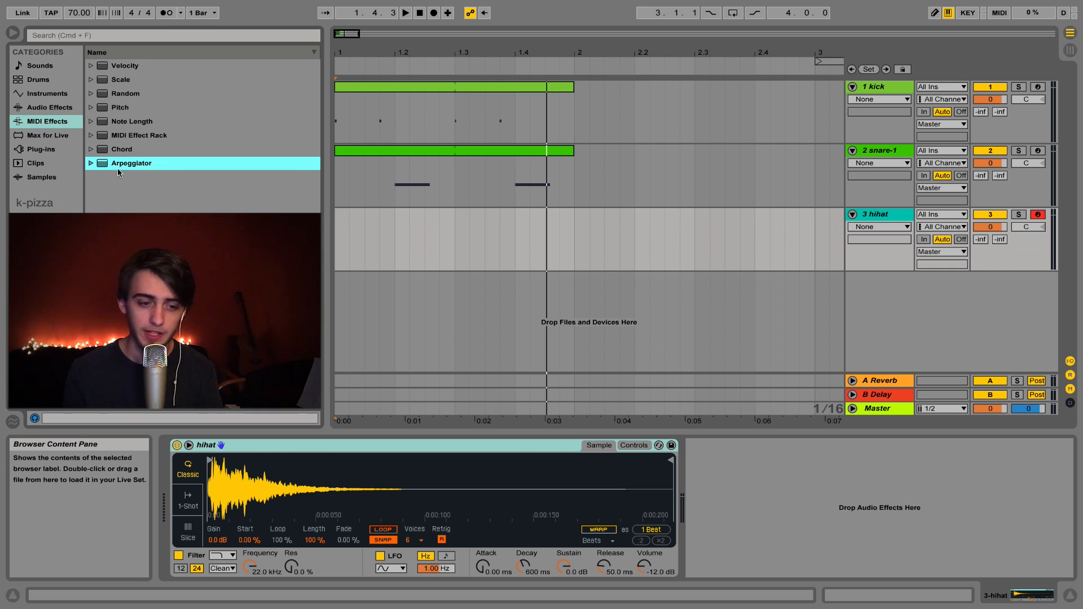
{"action": "left_click_drag", "start_coordinate": [119, 165], "coordinate": [164, 451]}
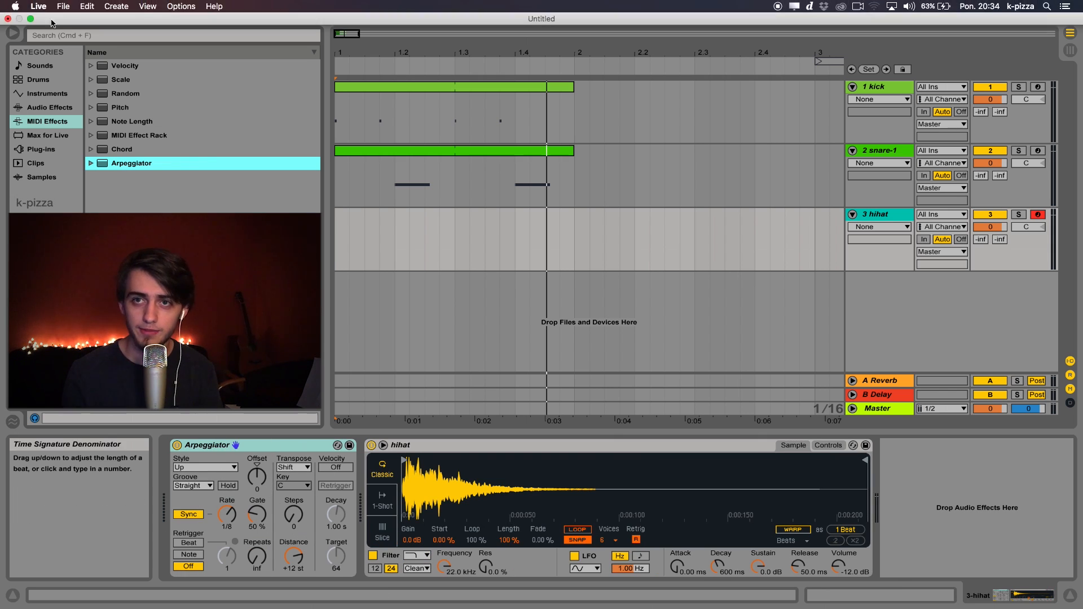
Step: Insert an empty MIDI clip on the hihat track from 1.1.1 to 1.3.1 and open it for note editing
{"action": "left_click", "coordinate": [340, 256]}
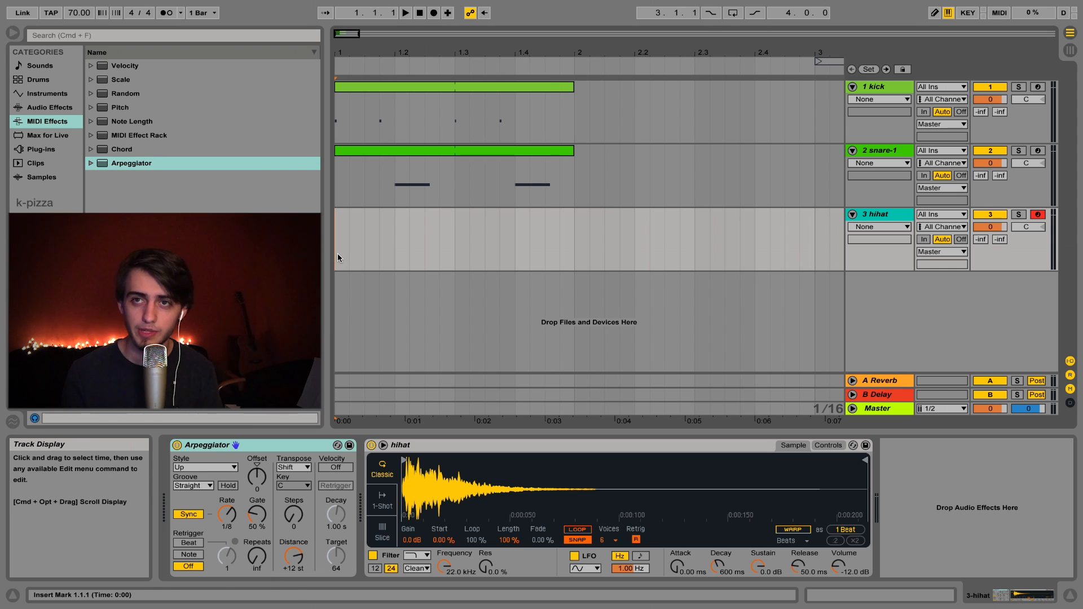
{"action": "left_click_drag", "start_coordinate": [337, 253], "coordinate": [455, 255]}
{"action": "right_click", "coordinate": [422, 215]}
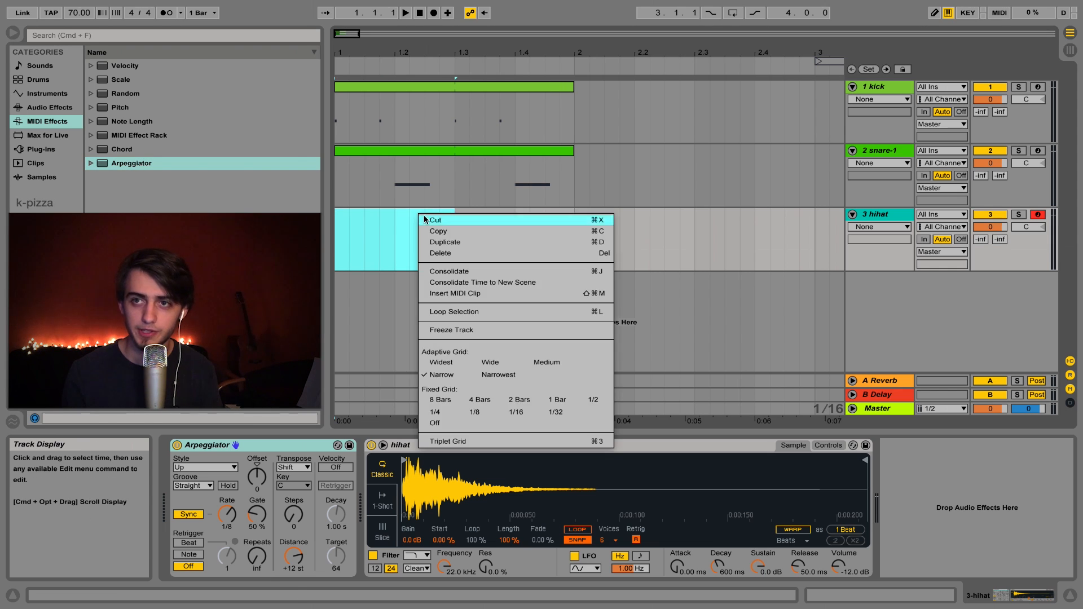
{"action": "left_click", "coordinate": [449, 293]}
{"action": "double_click", "coordinate": [439, 255]}
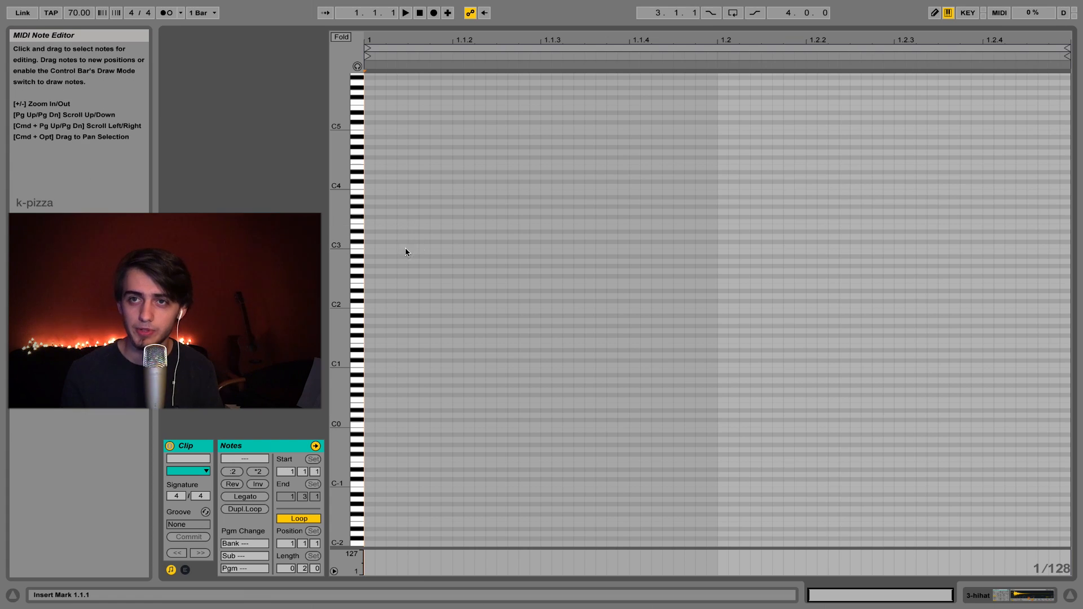
Step: Add a C3 note spanning the whole hihat clip and play the clip looped out to 2.1.1
{"action": "double_click", "coordinate": [371, 247]}
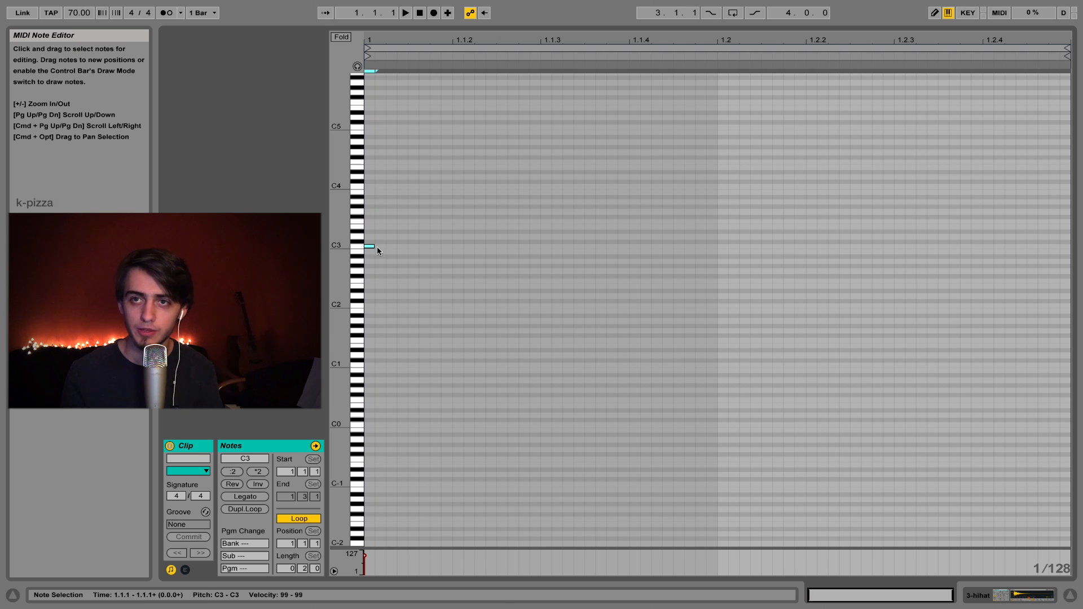
{"action": "left_click_drag", "start_coordinate": [377, 246], "coordinate": [1078, 225]}
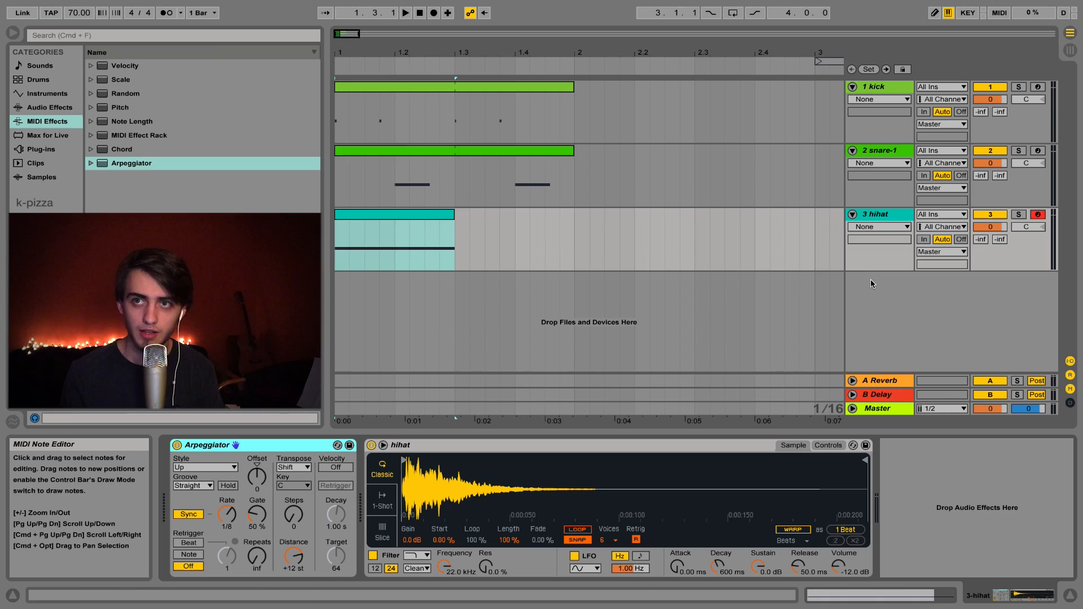
{"action": "left_click_drag", "start_coordinate": [454, 215], "coordinate": [574, 216]}
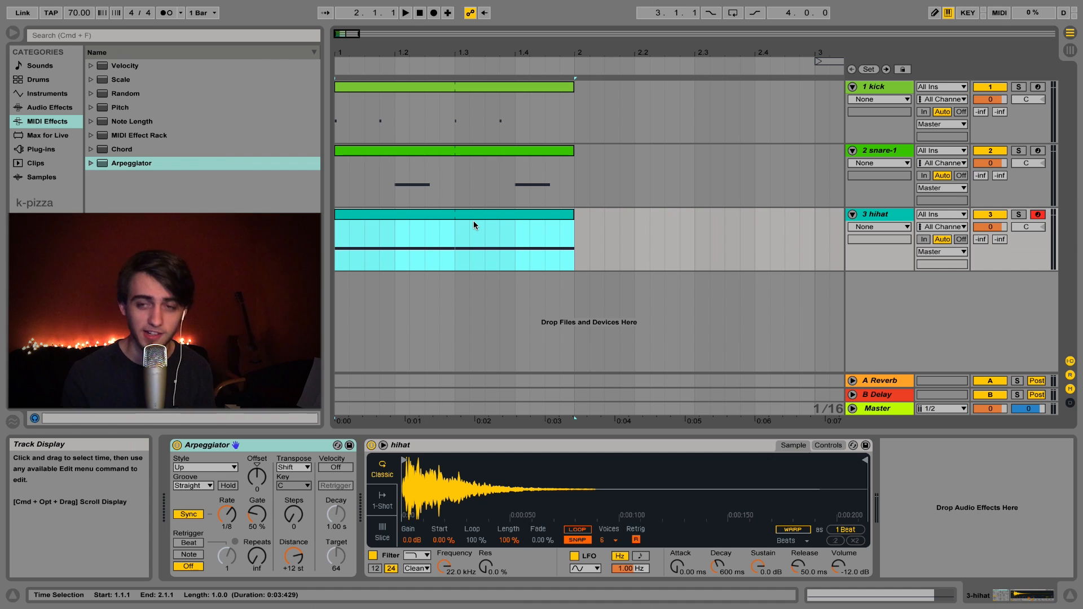
{"action": "key", "text": "space"}
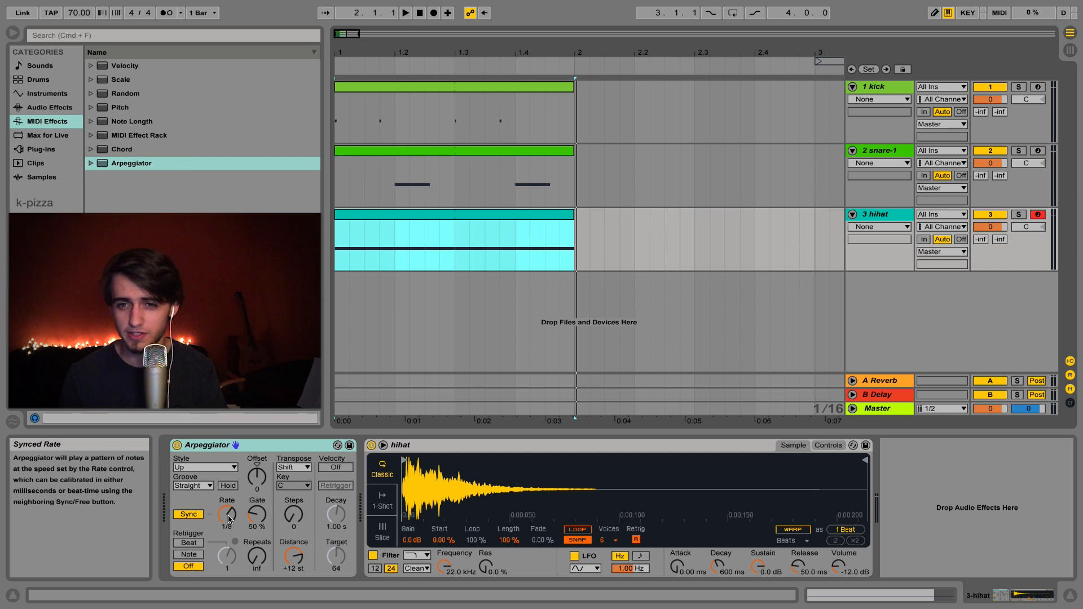
Step: Set the Arpeggiator's synced rate to 1/16 and play the full bar with the hihat clip
{"action": "left_click_drag", "start_coordinate": [228, 518], "coordinate": [228, 456]}
{"action": "left_click_drag", "start_coordinate": [227, 513], "coordinate": [228, 516]}
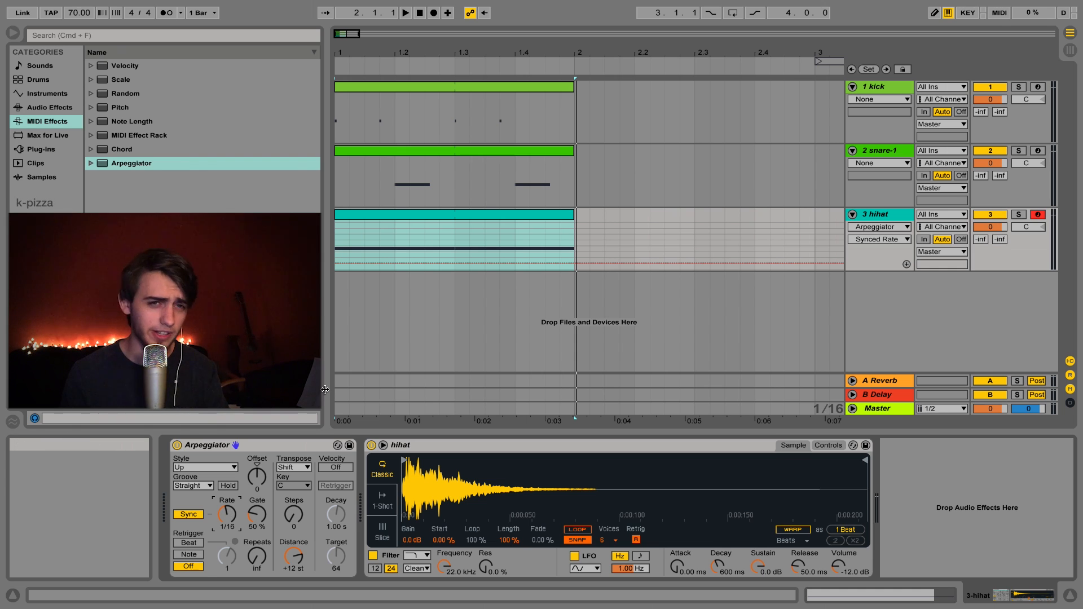
{"action": "left_click", "coordinate": [362, 218]}
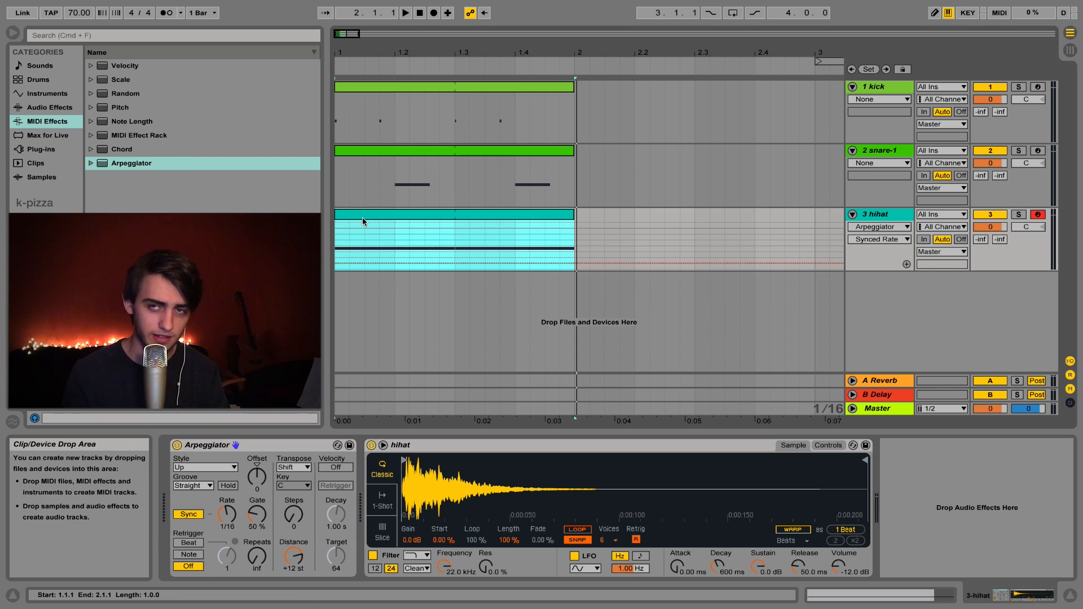
{"action": "key", "text": "space"}
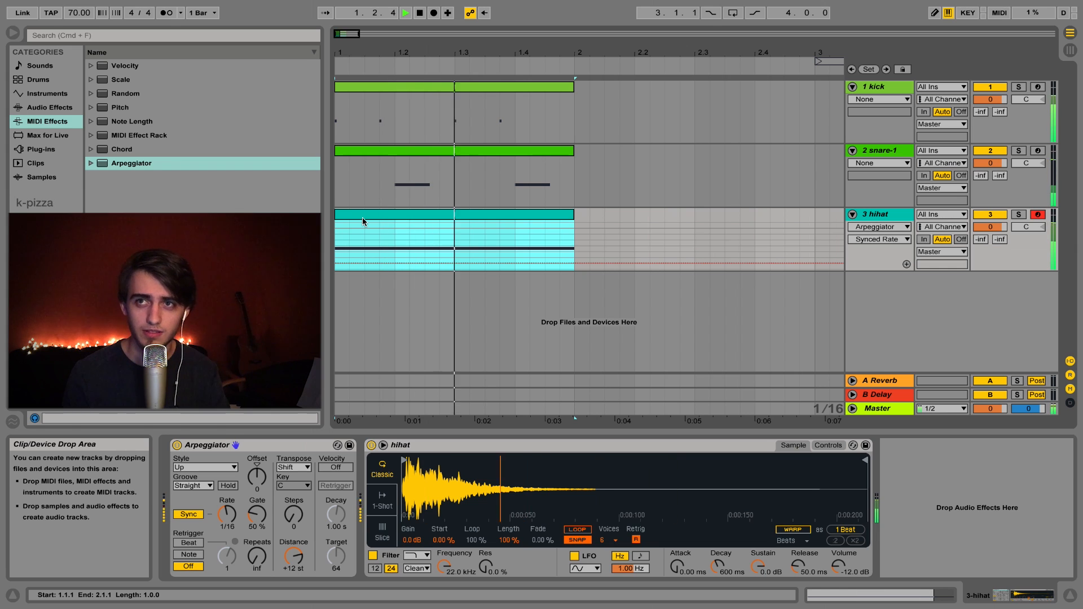
{"action": "key", "text": "space"}
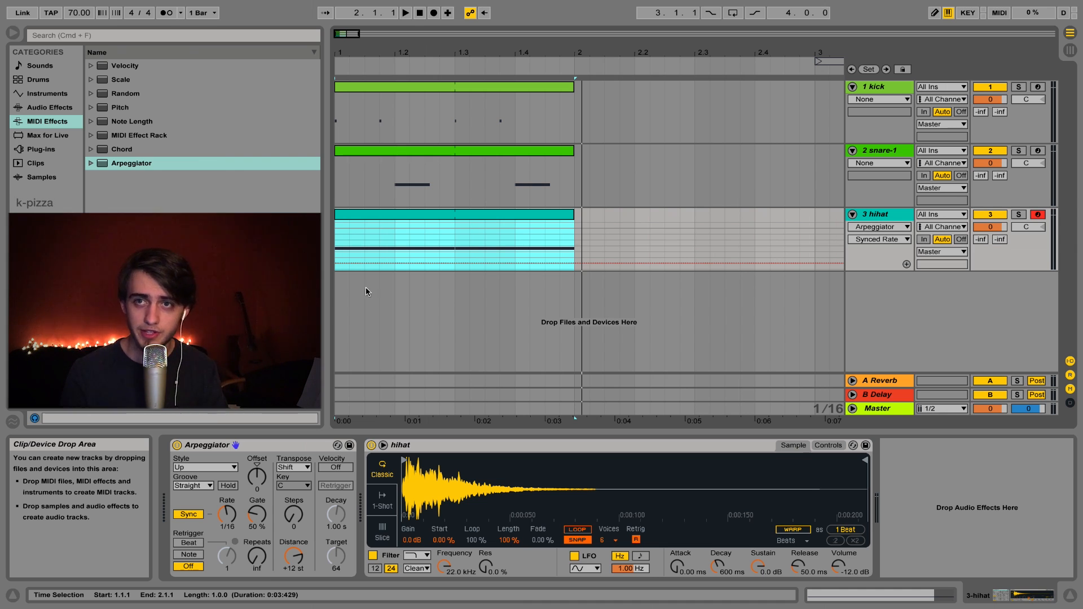
Step: Automate the Arpeggiator's synced rate to 1/48 between 1.2.1 and 1.3.1 on the hihat track and play the bar
{"action": "left_click_drag", "start_coordinate": [384, 248], "coordinate": [454, 245]}
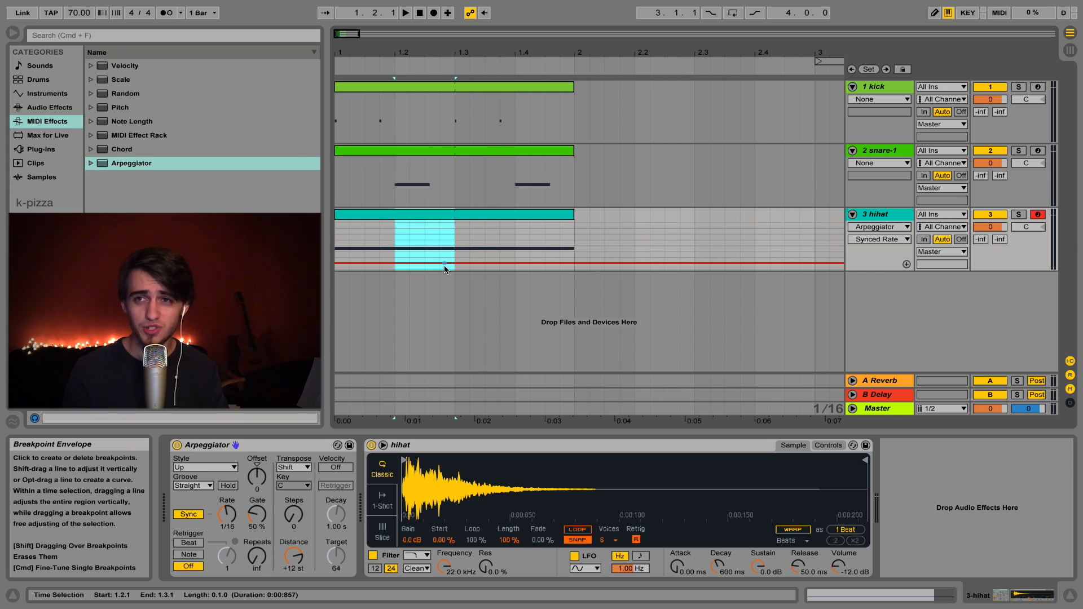
{"action": "left_click_drag", "start_coordinate": [444, 267], "coordinate": [443, 248]}
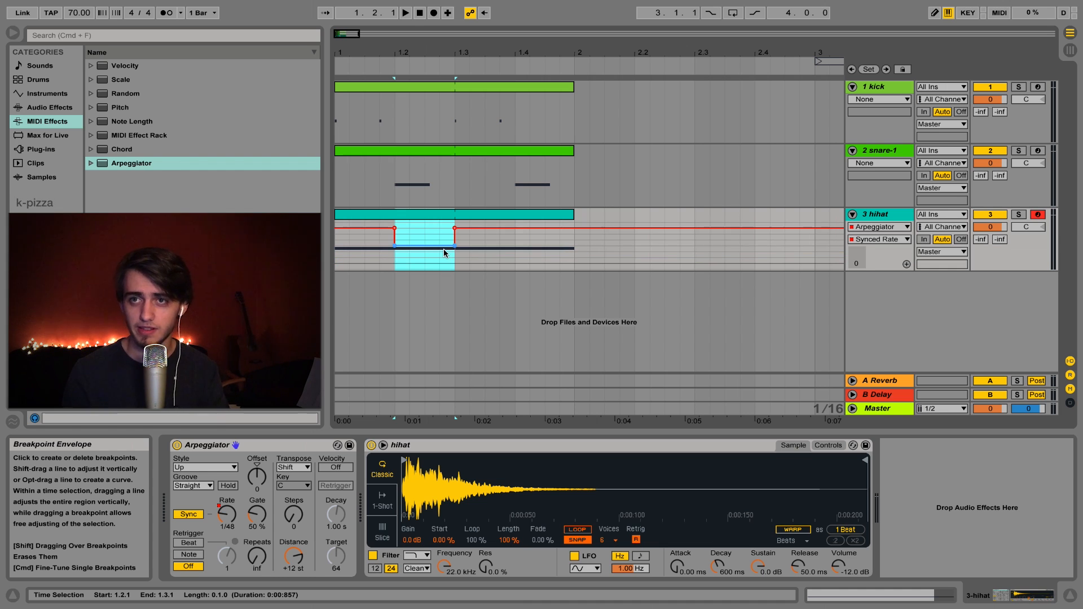
{"action": "left_click", "coordinate": [415, 215]}
{"action": "key", "text": "space"}
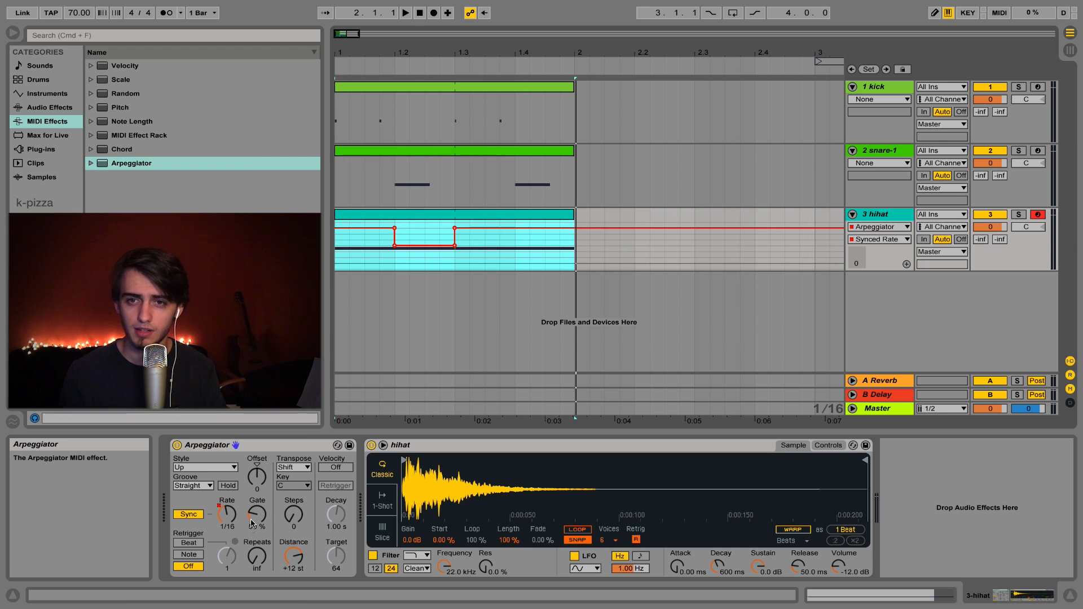
Step: Set the Arpeggiator's gate to 183 % and play the full bar to hear the hihat pattern
{"action": "key", "text": "space"}
{"action": "left_click_drag", "start_coordinate": [251, 524], "coordinate": [252, 496]}
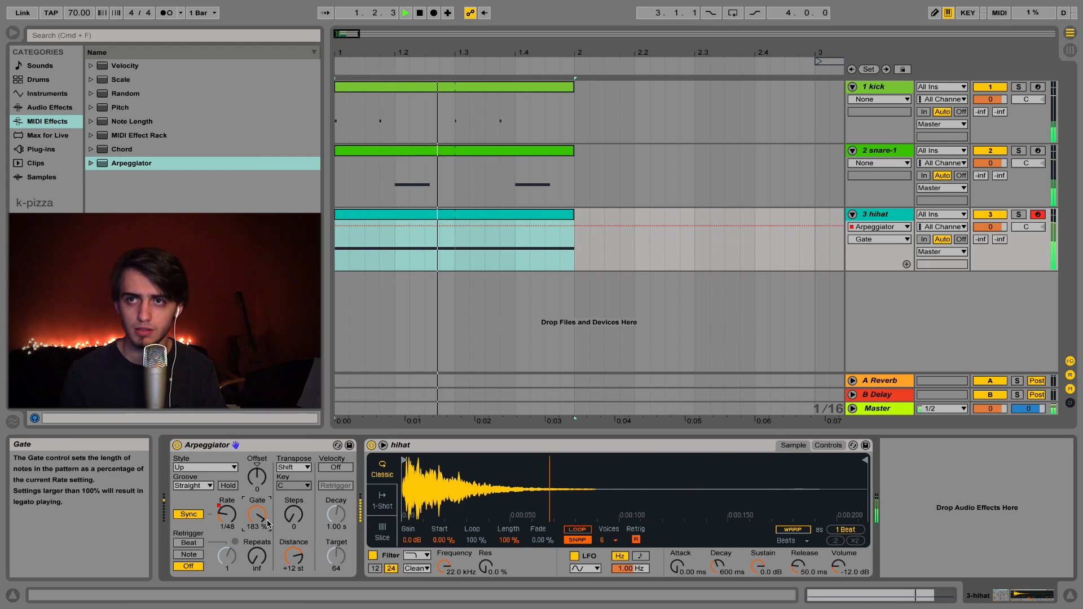
{"action": "key", "text": "space"}
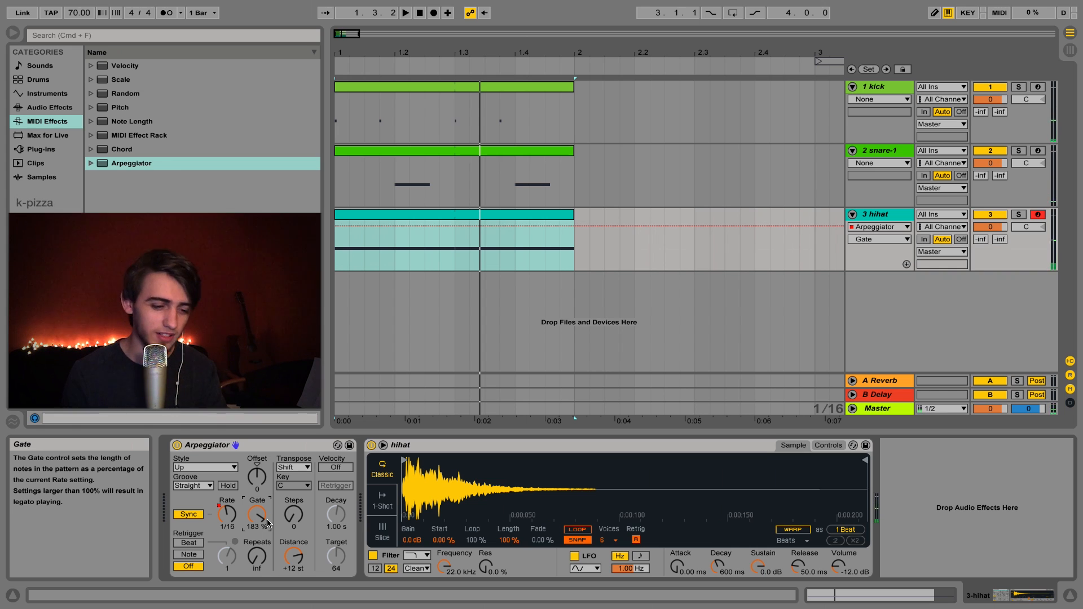
{"action": "left_click", "coordinate": [390, 296]}
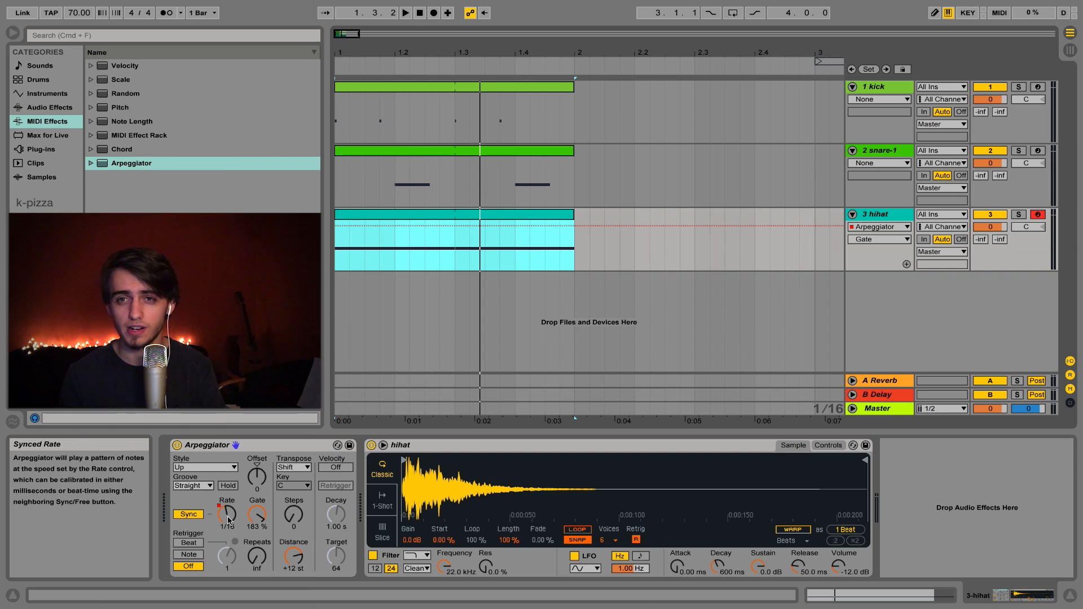
{"action": "key", "text": "space"}
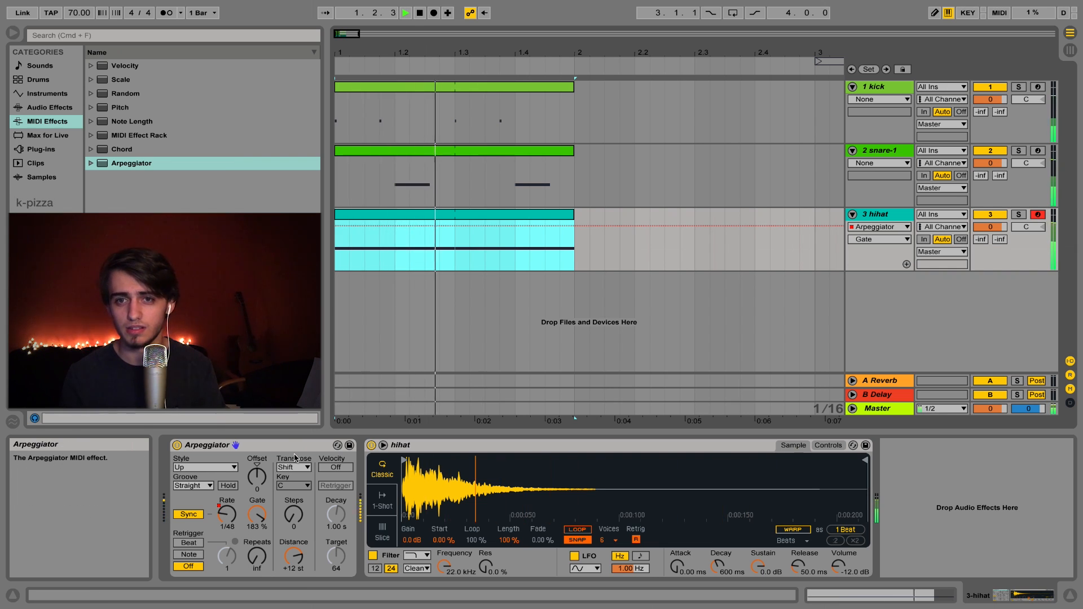
{"action": "key", "text": "space"}
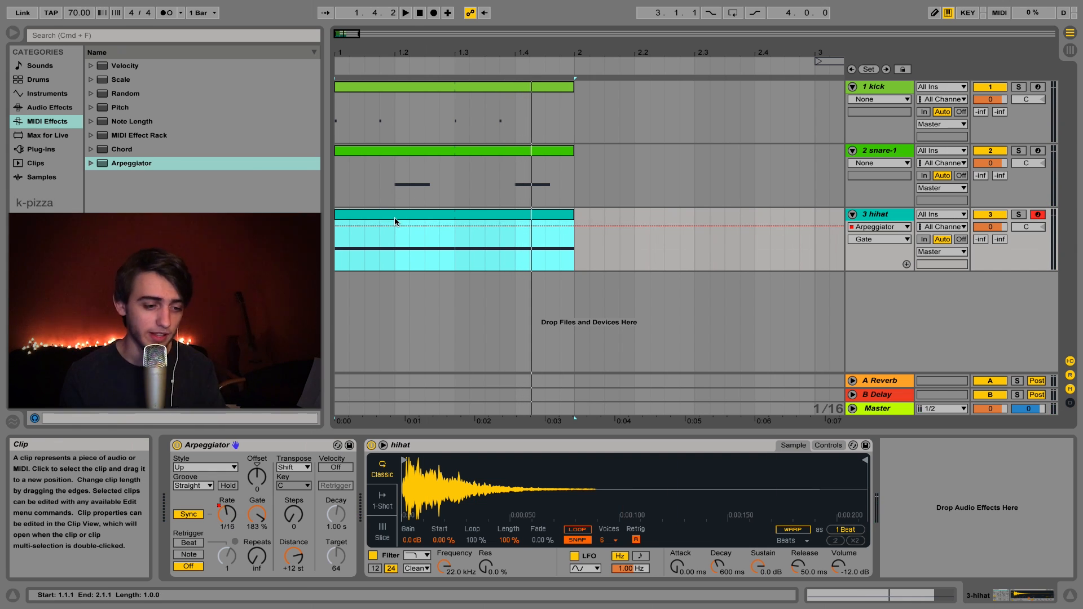
Step: Duplicate the one-bar kick, snare and hihat clips so they also fill bar 2
{"action": "left_click", "coordinate": [578, 171]}
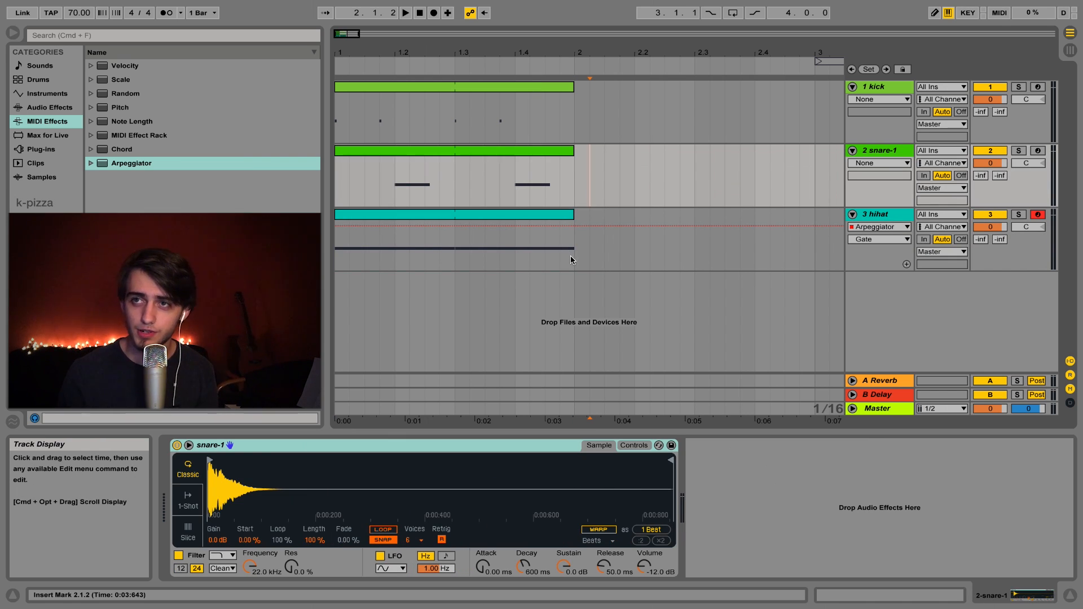
{"action": "left_click_drag", "start_coordinate": [570, 255], "coordinate": [313, 110]}
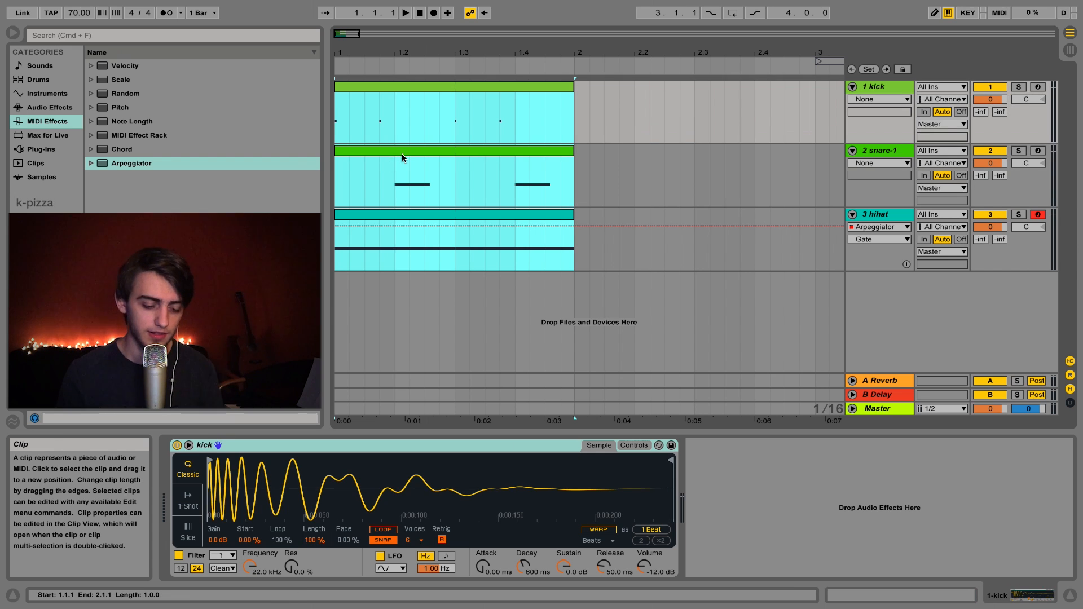
{"action": "key", "text": "super+d"}
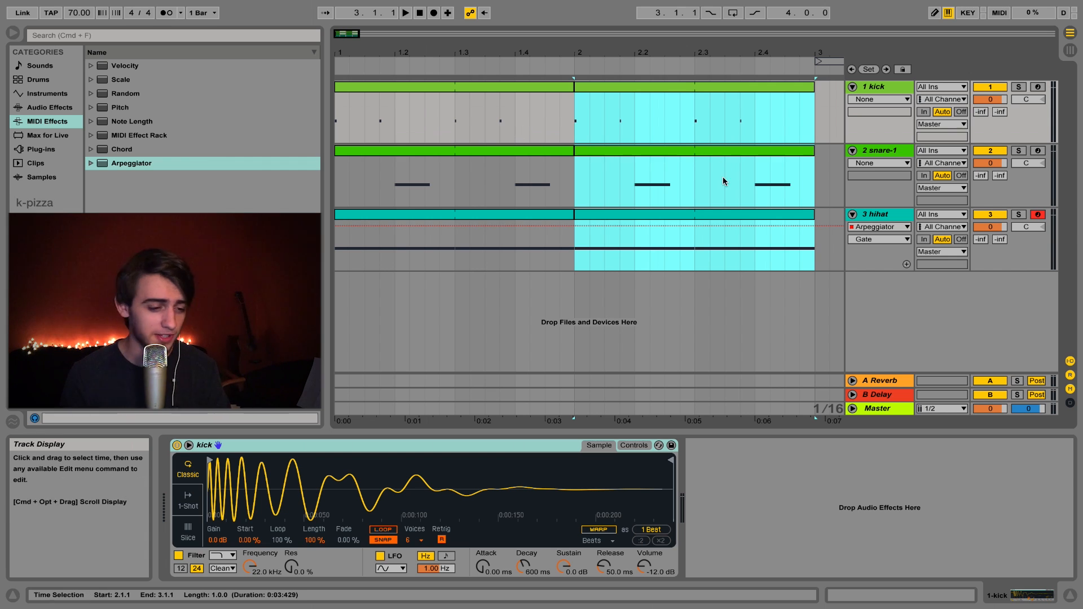
Step: Insert a new MIDI track below the hihat track and load the 808 bass sample into it
{"action": "right_click", "coordinate": [932, 313]}
{"action": "left_click", "coordinate": [946, 327]}
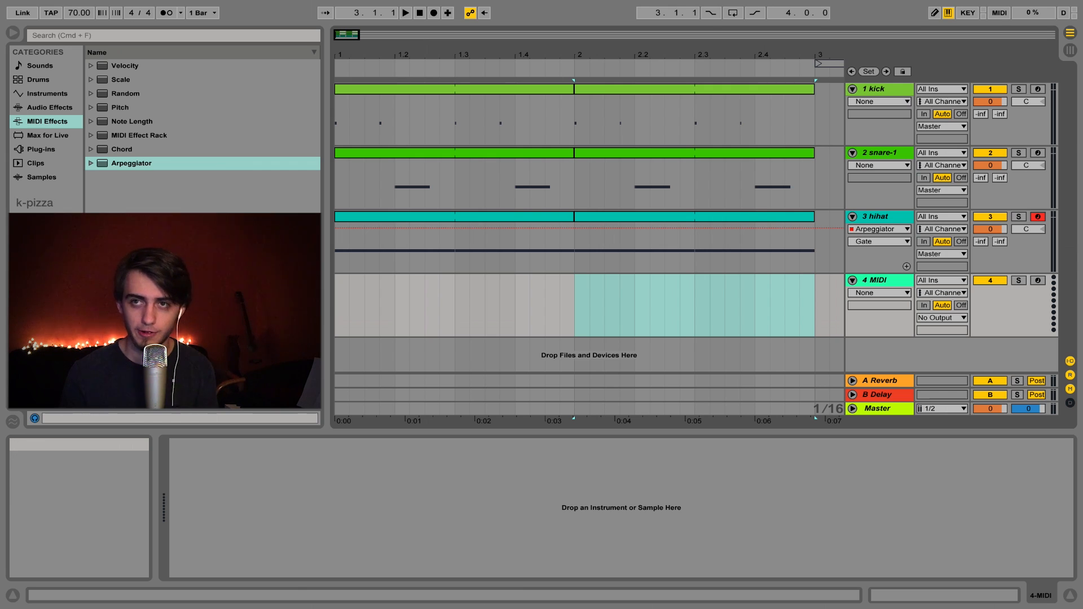
{"action": "left_click_drag", "start_coordinate": [418, 459], "coordinate": [382, 496]}
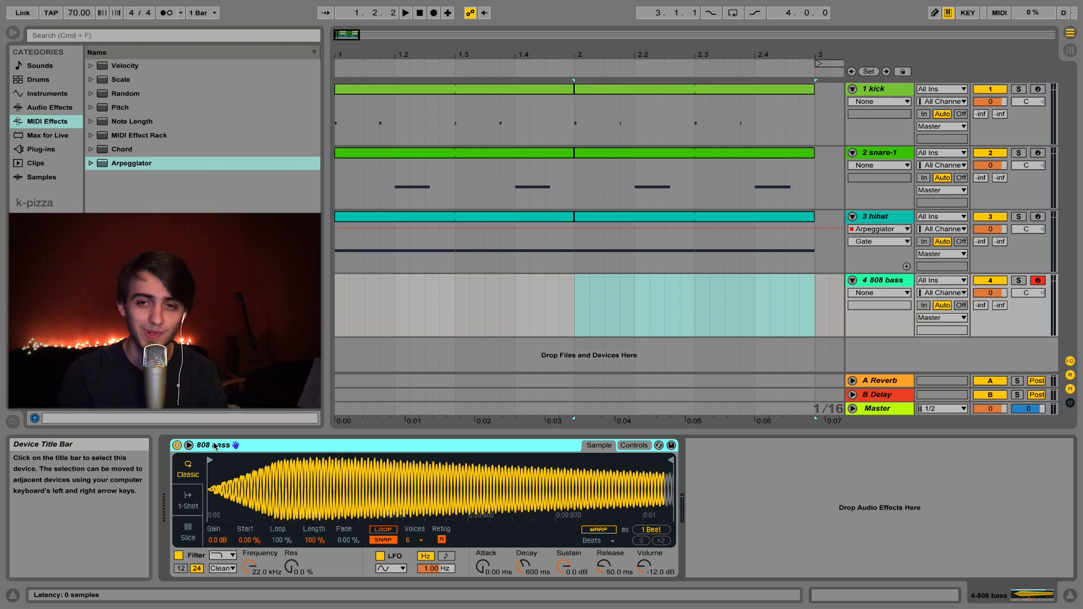
Step: Copy both kick clips onto the 808 bass track starting at 1.1.1
{"action": "left_click", "coordinate": [372, 92]}
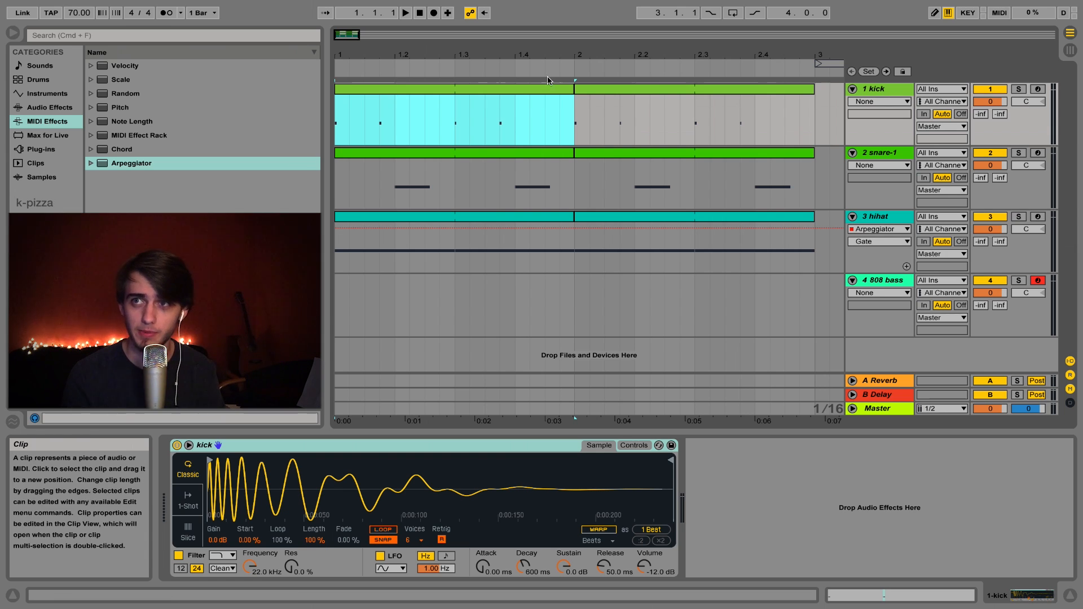
{"action": "left_click", "coordinate": [591, 89], "text": "shift"}
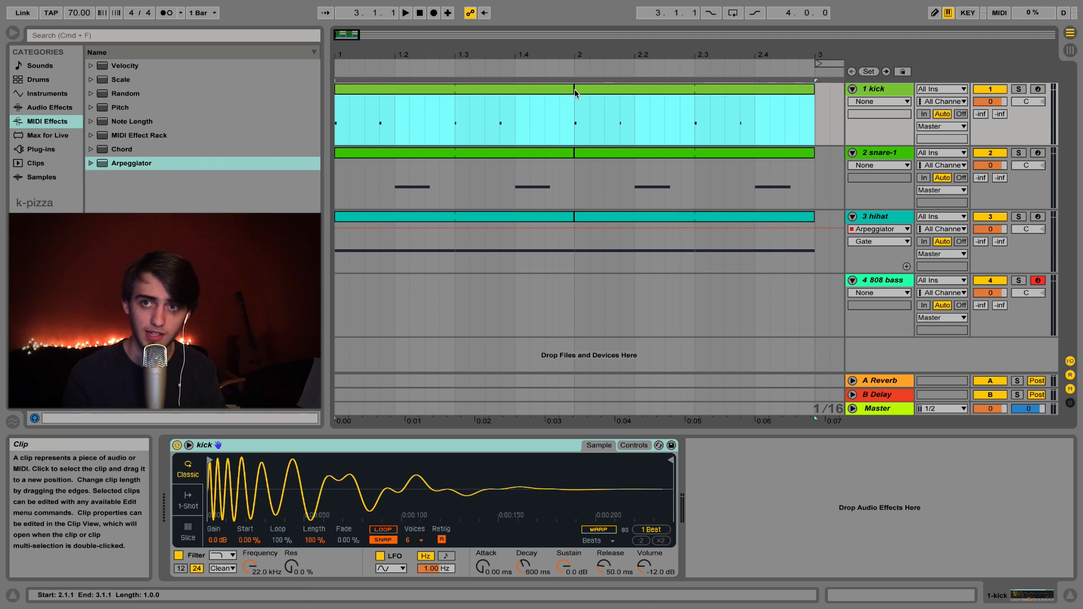
{"action": "left_click", "coordinate": [341, 299]}
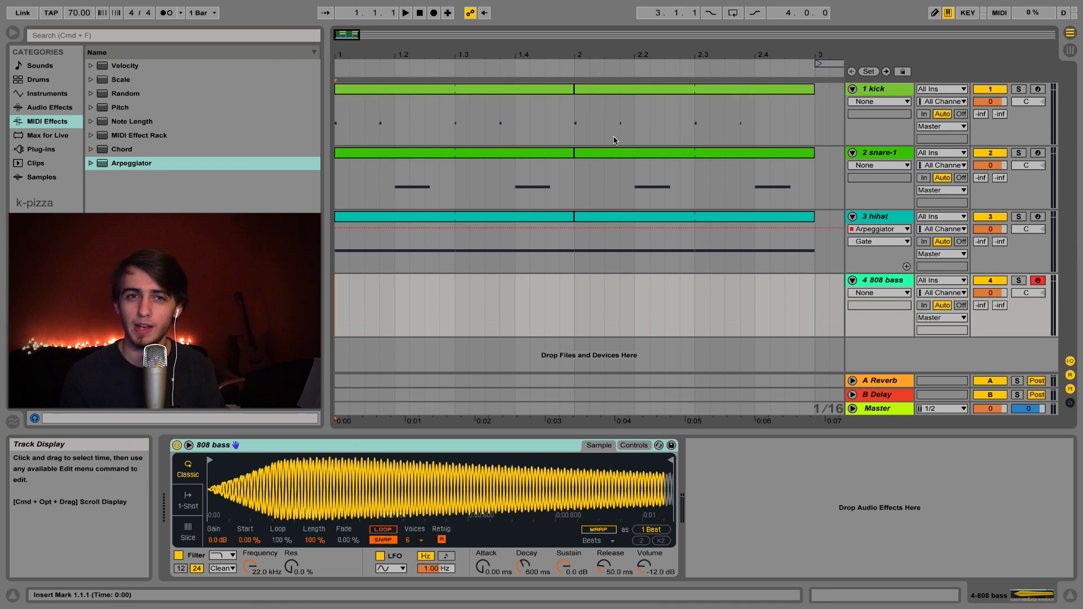
{"action": "key", "text": "super+v"}
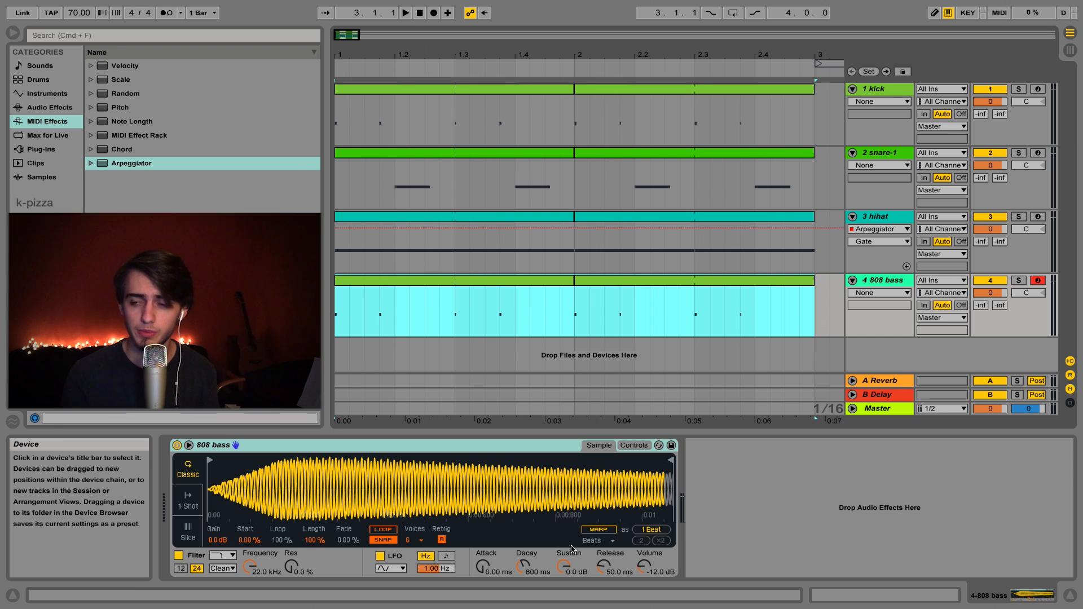
Step: Set the 808 bass sampler's release to 60.0 s and play the beat from 1.1.1
{"action": "left_click_drag", "start_coordinate": [604, 566], "coordinate": [595, 552]}
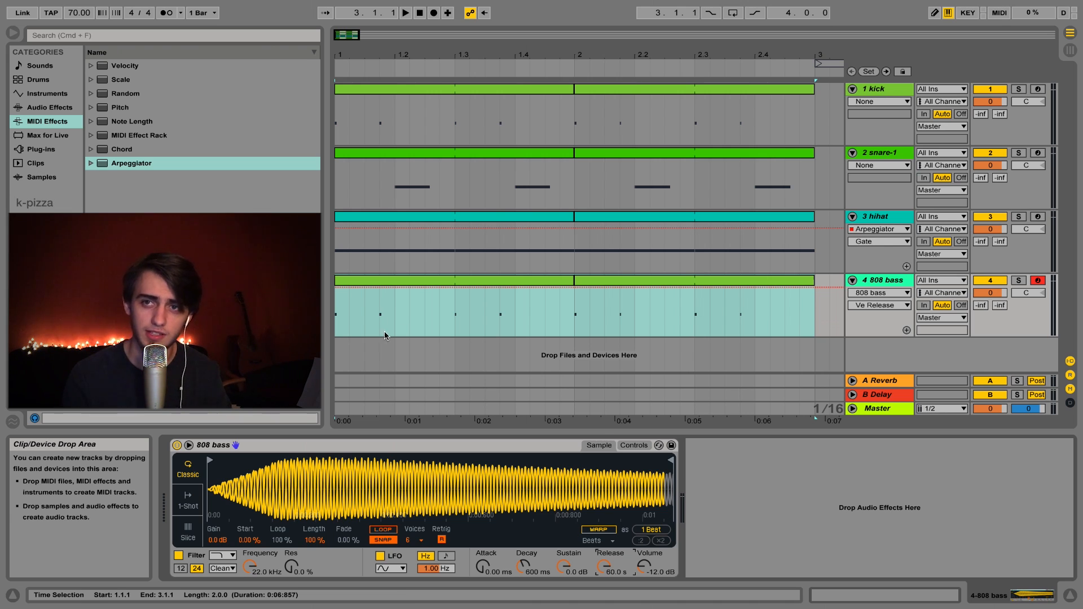
{"action": "left_click", "coordinate": [381, 281]}
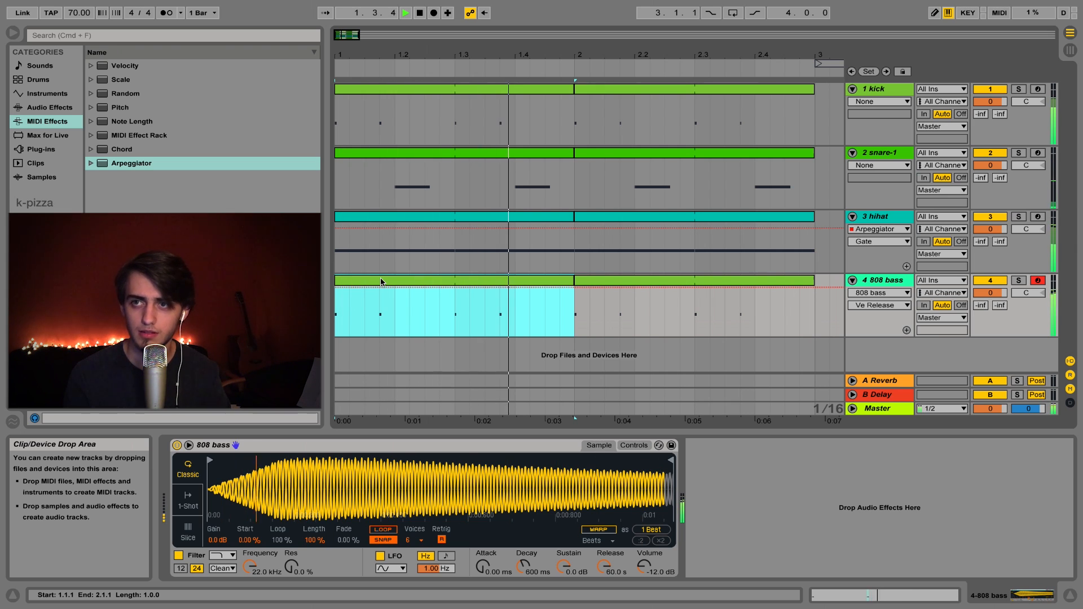
{"action": "key", "text": "space"}
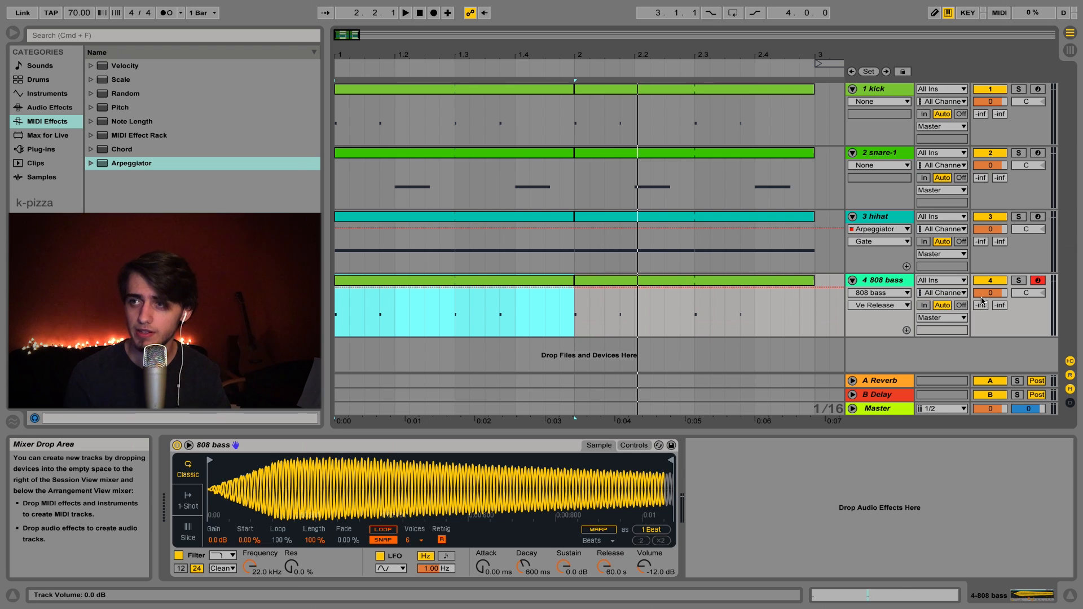
Step: Lower the 808 bass track volume to -9.5 and the hihat track volume to -3.2, then play the beat from 1.1.1
{"action": "left_click_drag", "start_coordinate": [990, 292], "coordinate": [991, 313]}
{"action": "left_click_drag", "start_coordinate": [990, 229], "coordinate": [990, 236]}
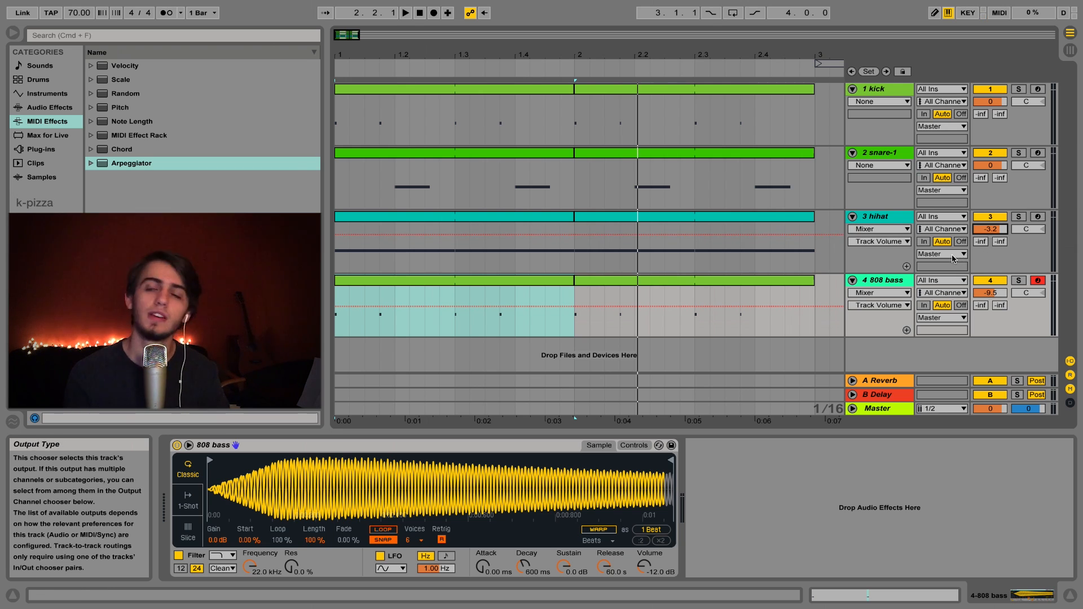
{"action": "key", "text": "Up"}
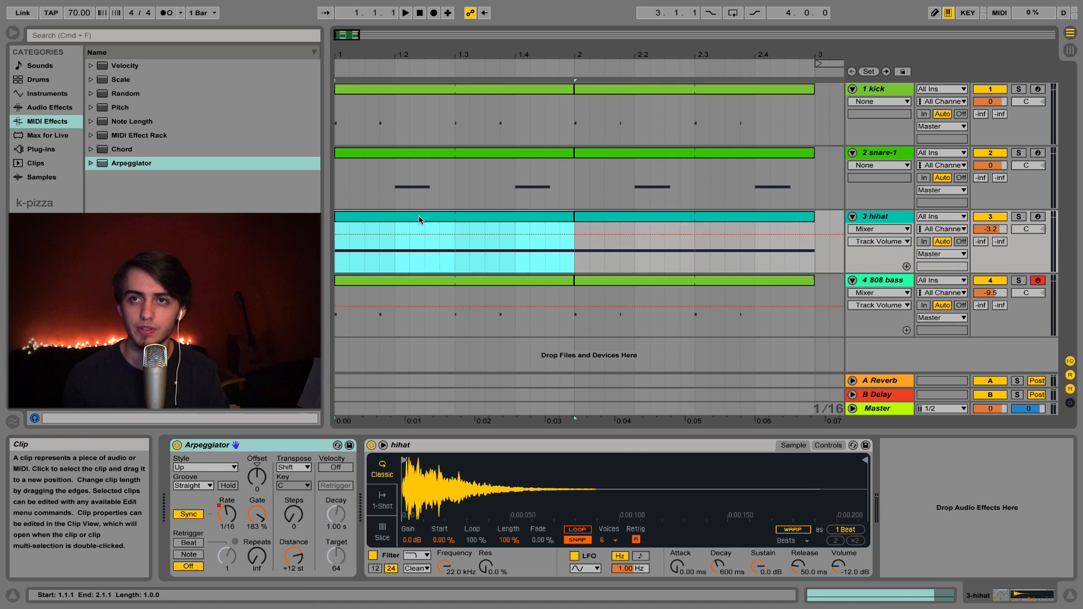
{"action": "key", "text": "space"}
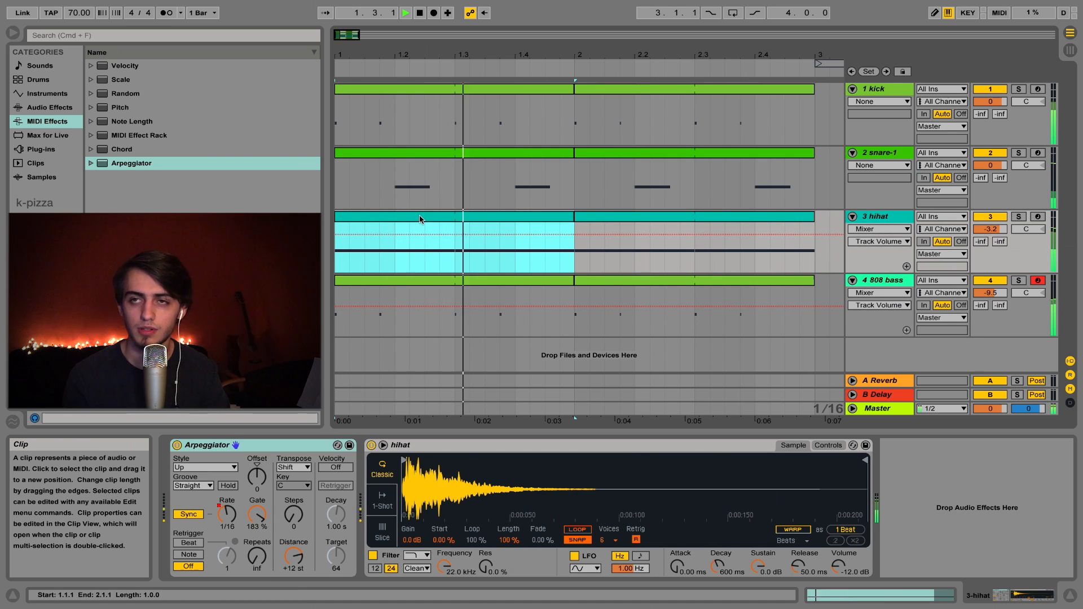
{"action": "key", "text": "space"}
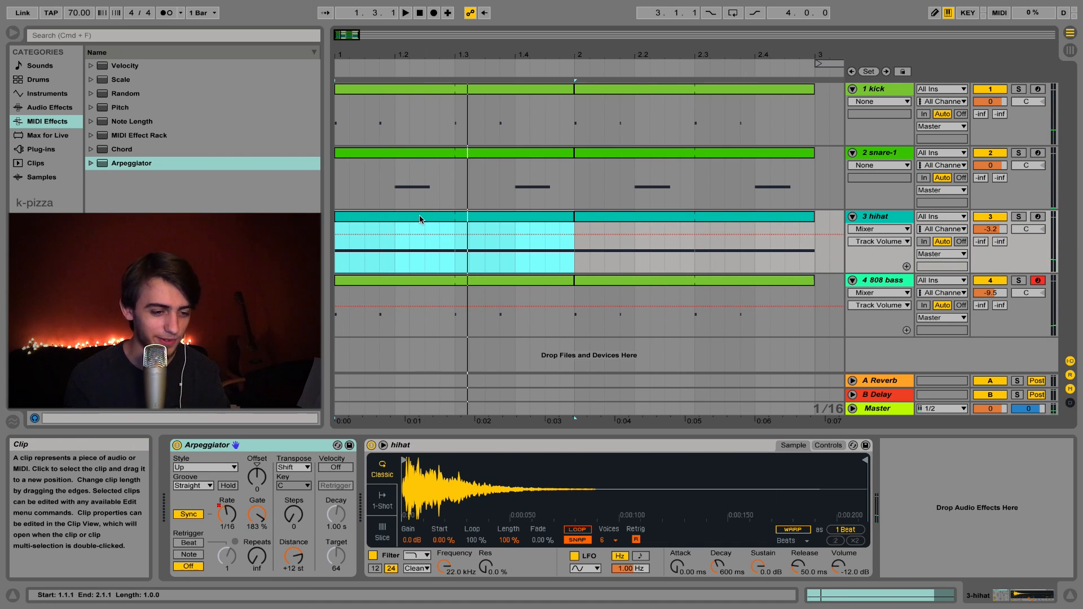
Step: Consolidate the 808 bass clip in bar 2
{"action": "left_click", "coordinate": [617, 281]}
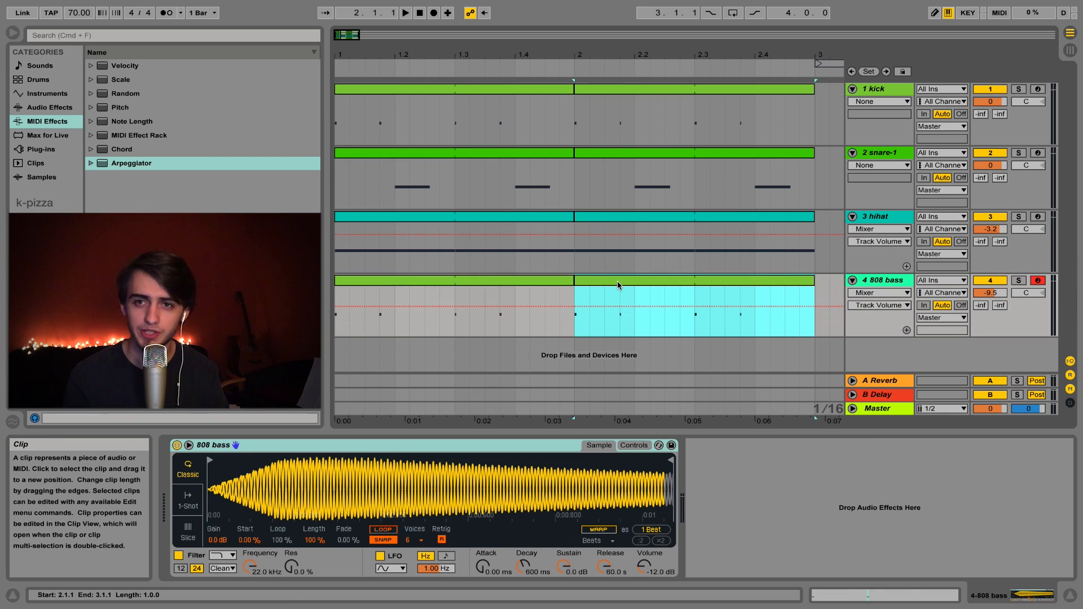
{"action": "left_click", "coordinate": [681, 330]}
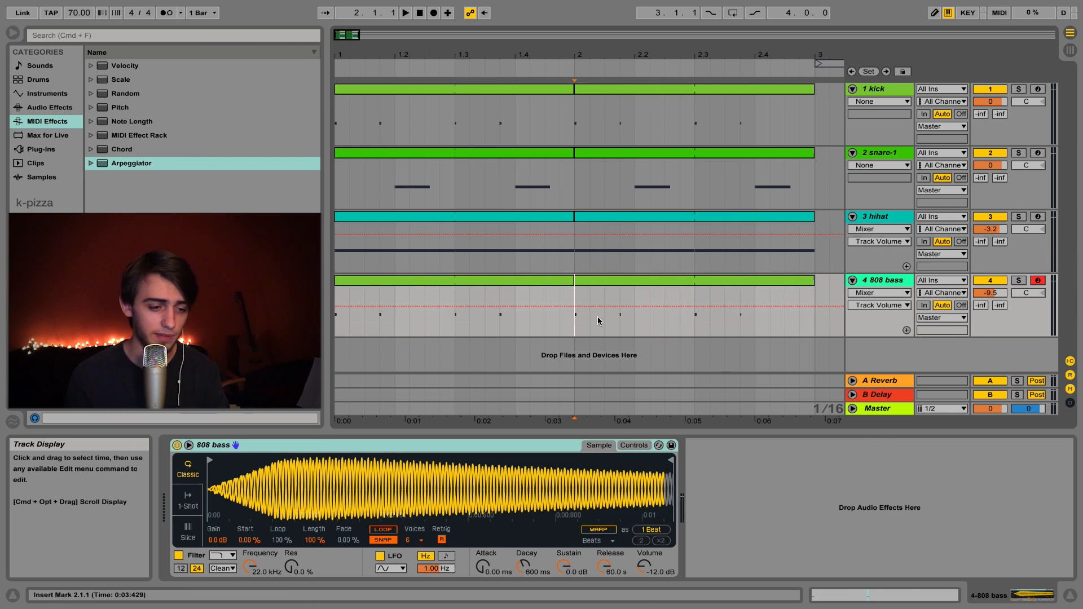
{"action": "left_click", "coordinate": [580, 325]}
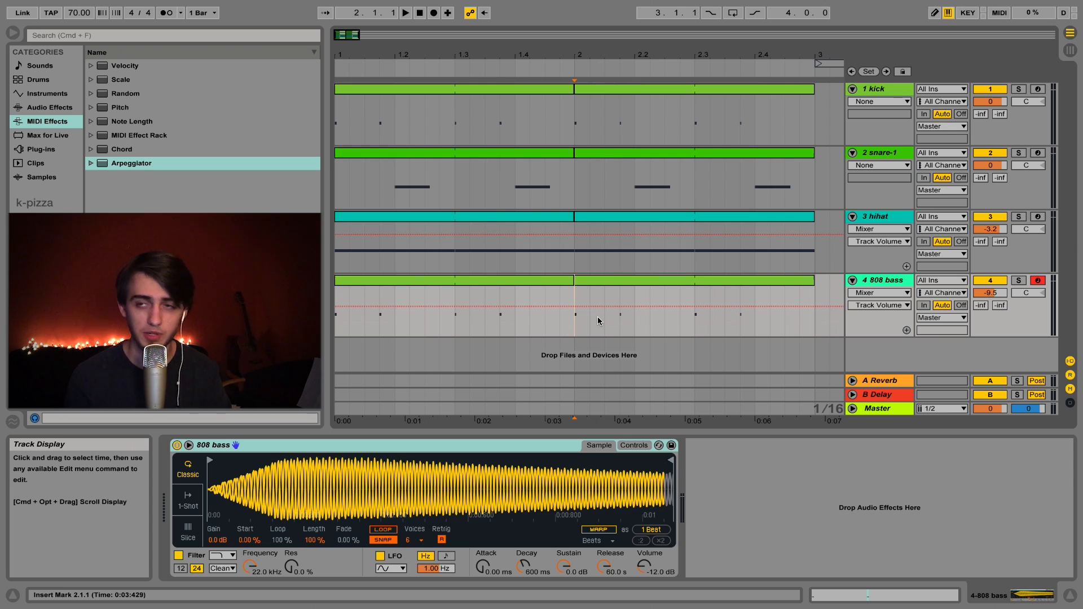
{"action": "left_click", "coordinate": [624, 280]}
{"action": "right_click", "coordinate": [624, 280]}
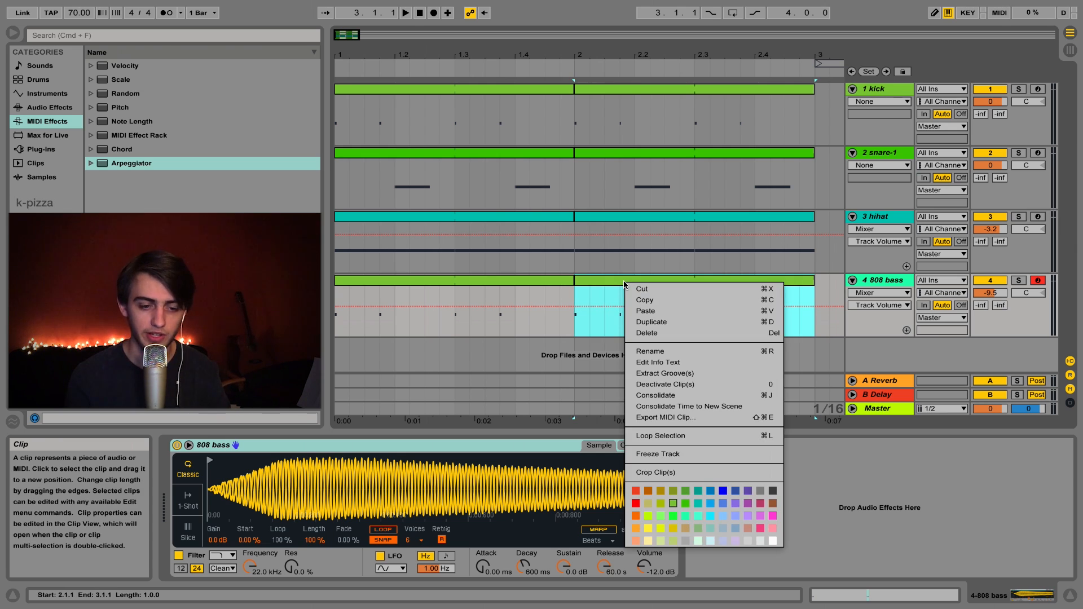
{"action": "left_click", "coordinate": [688, 396]}
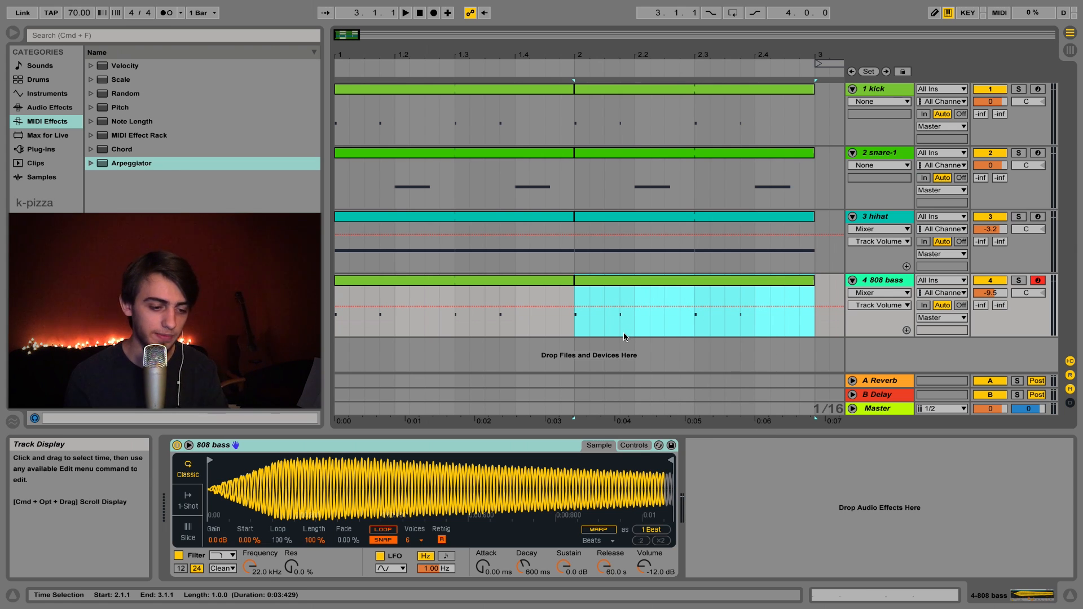
Step: Open the notes of the bar 2 808 bass clip and transpose its first two notes down four semitones to G#2
{"action": "double_click", "coordinate": [623, 337]}
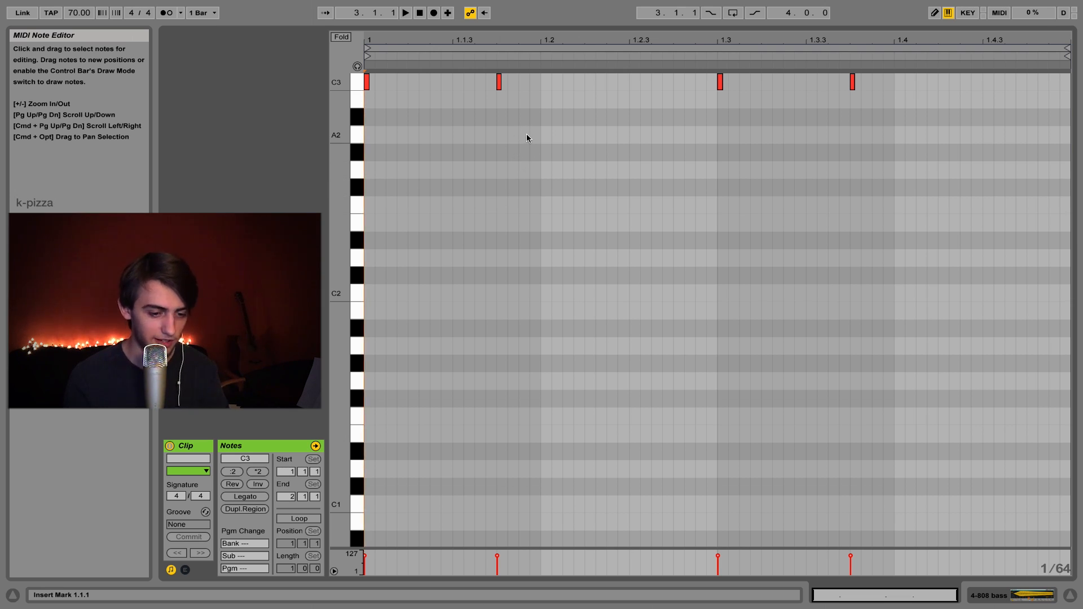
{"action": "left_click_drag", "start_coordinate": [526, 134], "coordinate": [333, 59]}
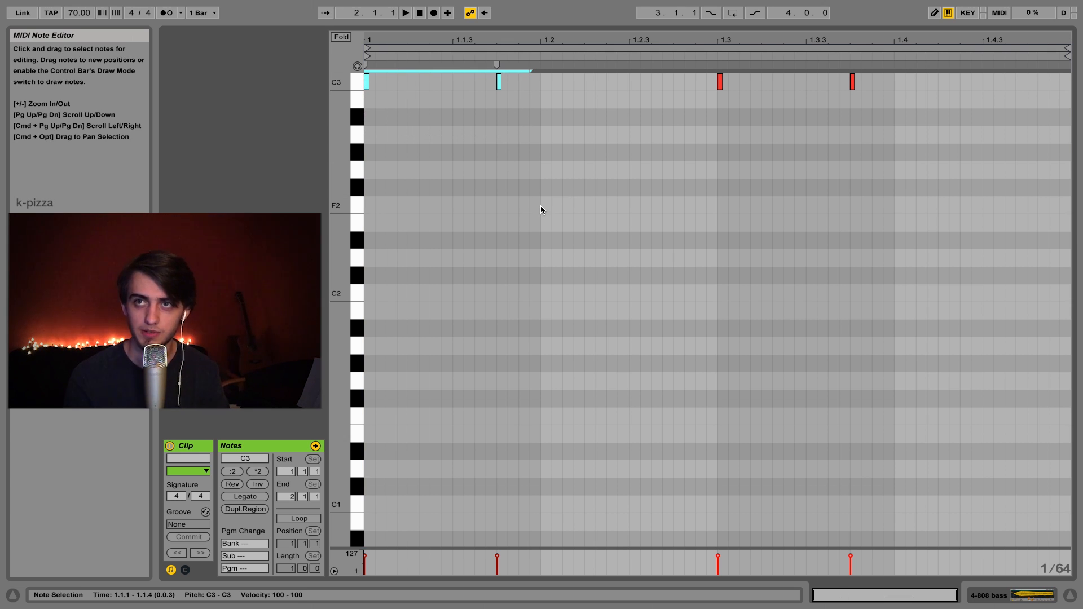
{"action": "left_click_drag", "start_coordinate": [546, 136], "coordinate": [364, 62]}
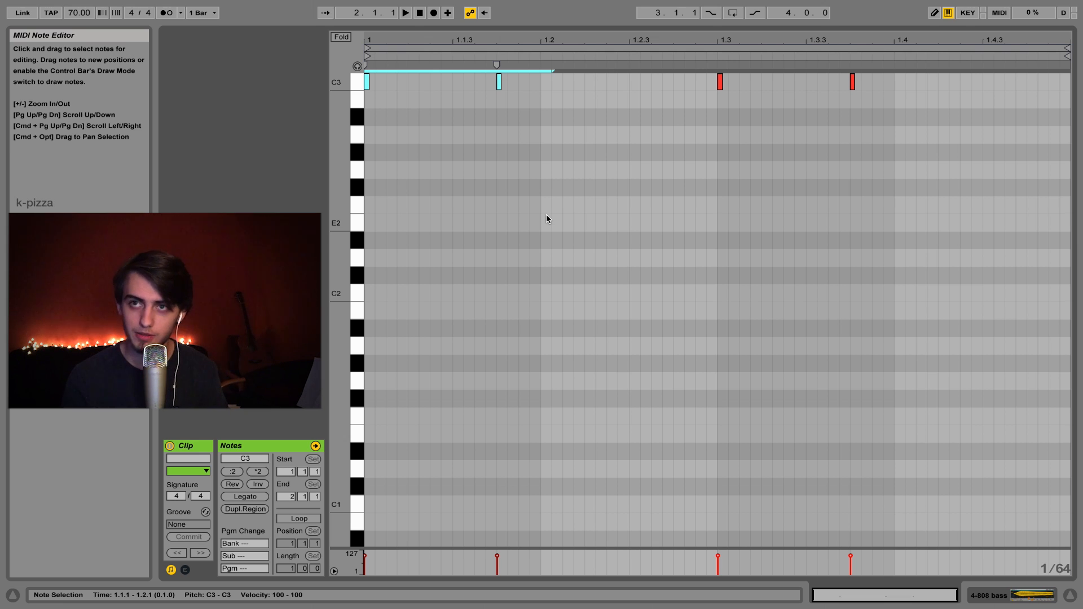
{"action": "key", "text": "Down"}
{"action": "key", "text": "Down"}
{"action": "key", "text": "Down"}
{"action": "key", "text": "Down"}
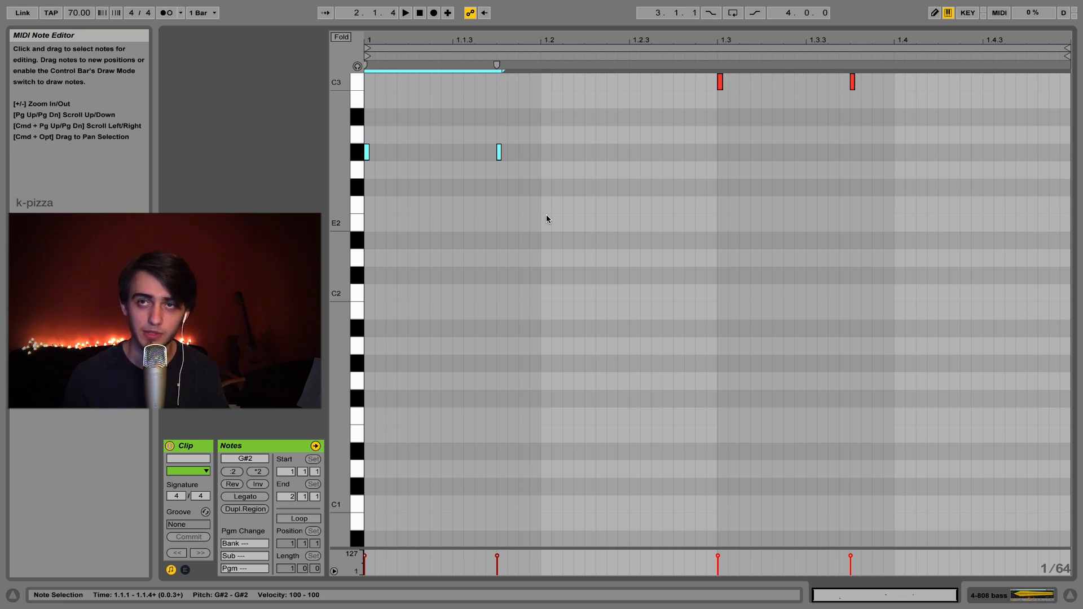
Step: Transpose the last two notes of the bar 2 808 bass clip down five semitones to G2
{"action": "left_click_drag", "start_coordinate": [888, 116], "coordinate": [689, 25]}
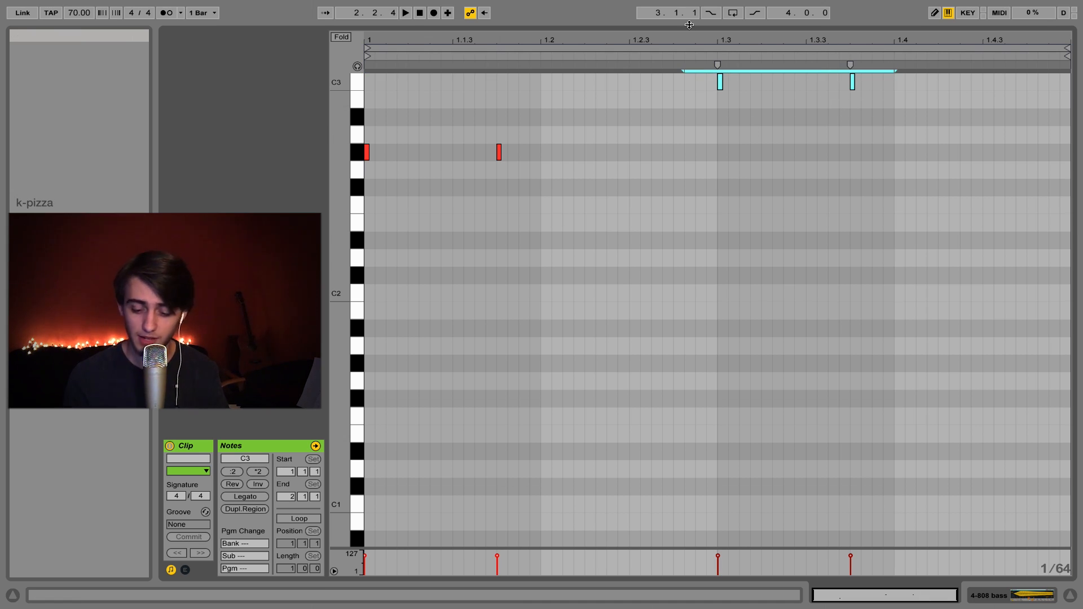
{"action": "key", "text": "Down"}
{"action": "key", "text": "Down"}
{"action": "key", "text": "Down"}
{"action": "key", "text": "Down"}
{"action": "key", "text": "Down"}
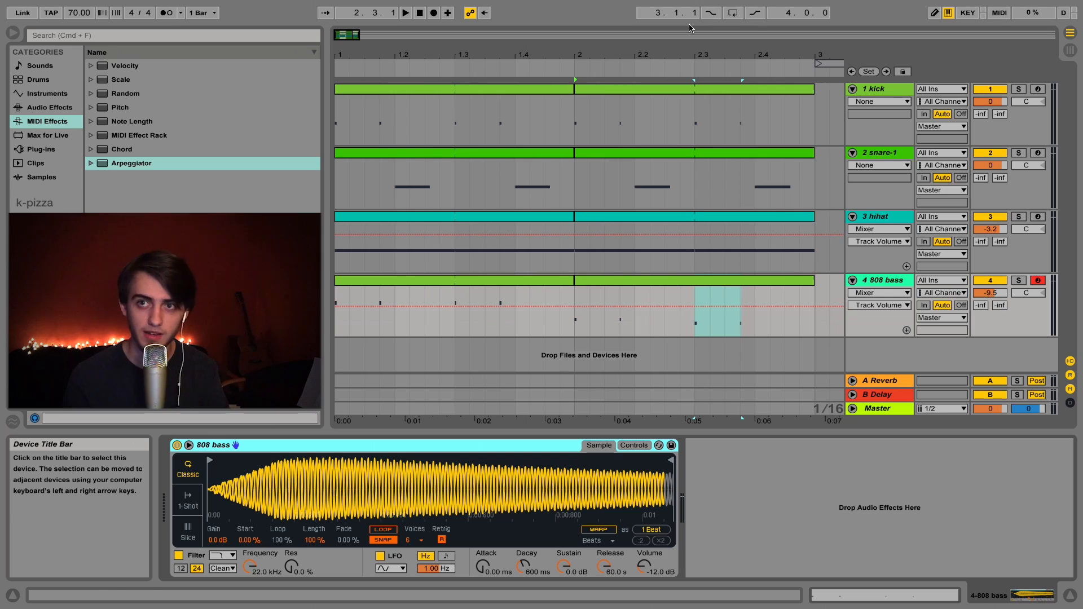
Step: Loop the arrangement over bars 1 and 2 with all four tracks selected and play the full beat
{"action": "left_click", "coordinate": [439, 90]}
{"action": "key", "text": "super+l"}
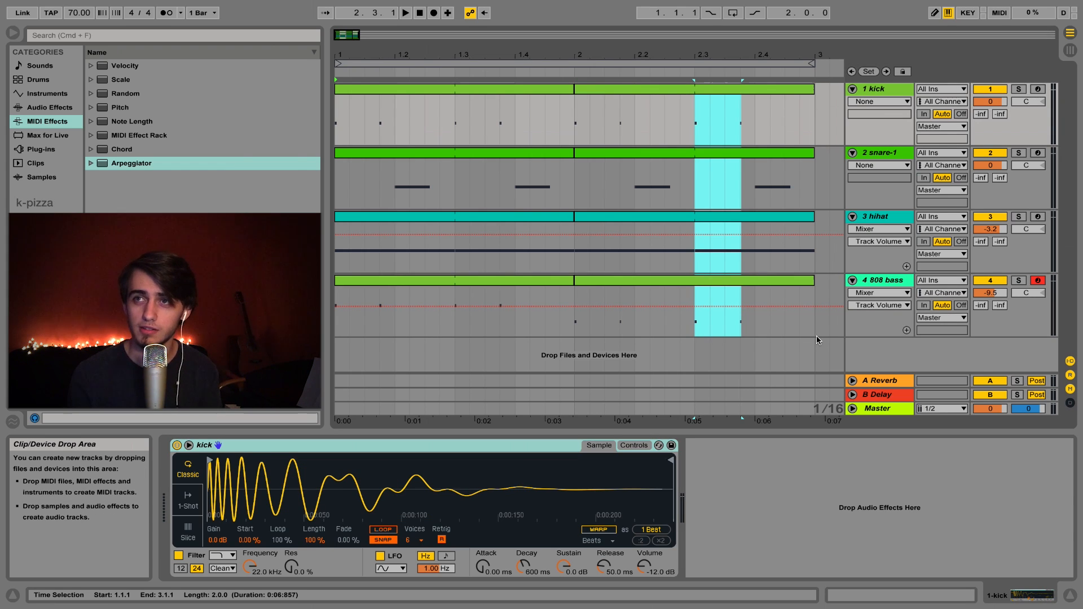
{"action": "left_click_drag", "start_coordinate": [817, 336], "coordinate": [148, 66]}
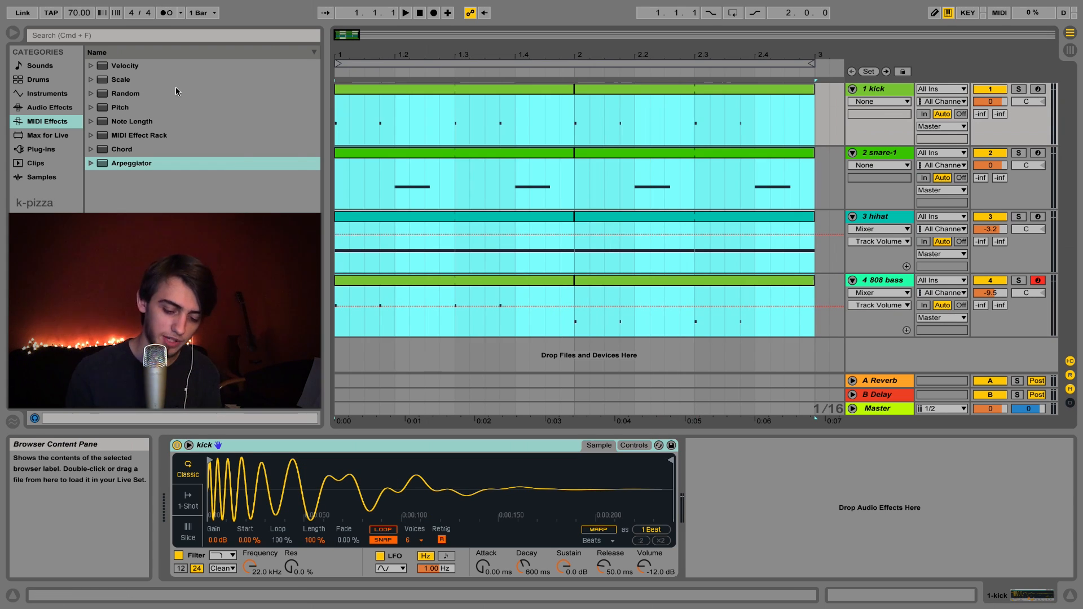
{"action": "key", "text": "super+l"}
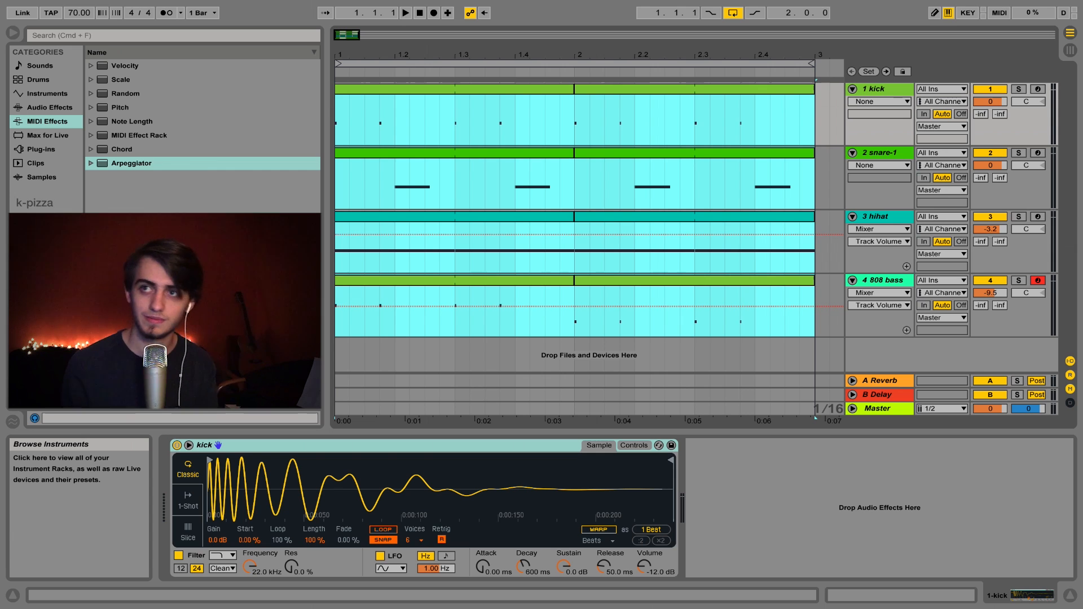
{"action": "key", "text": "space"}
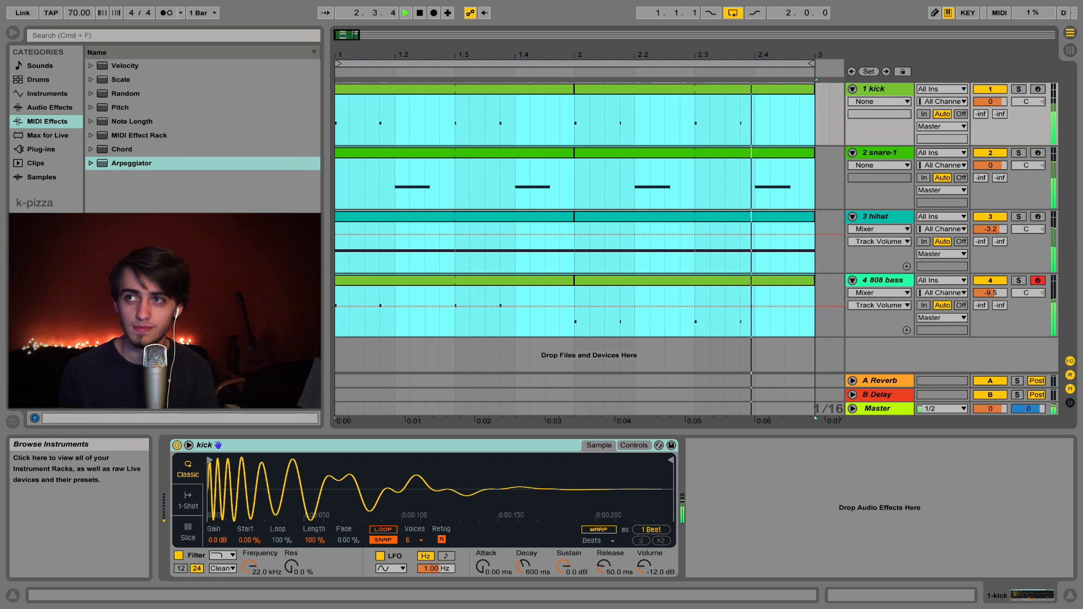
{"action": "key", "text": "space"}
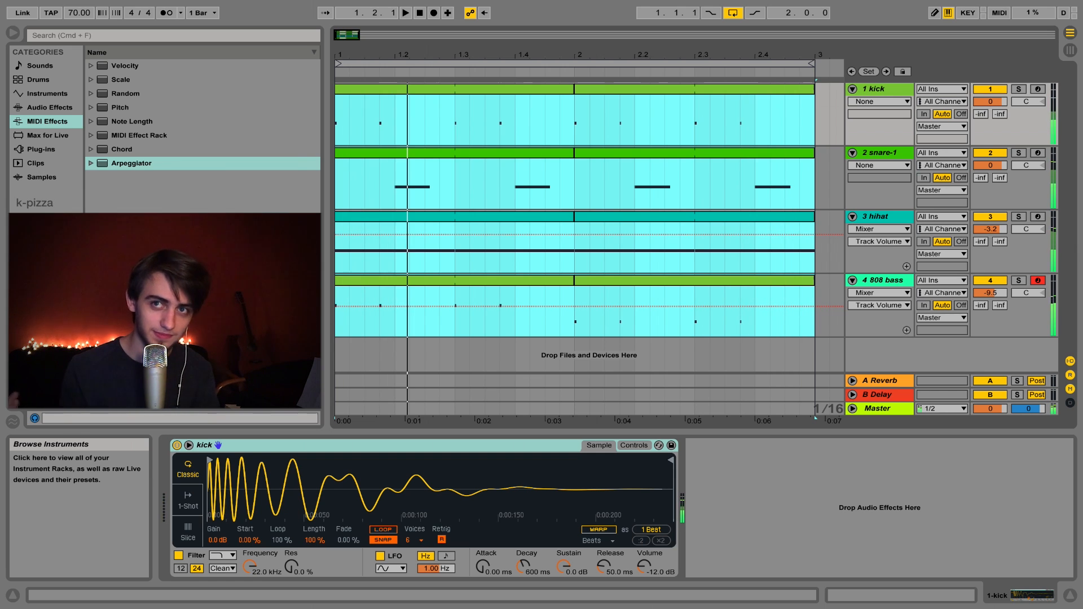